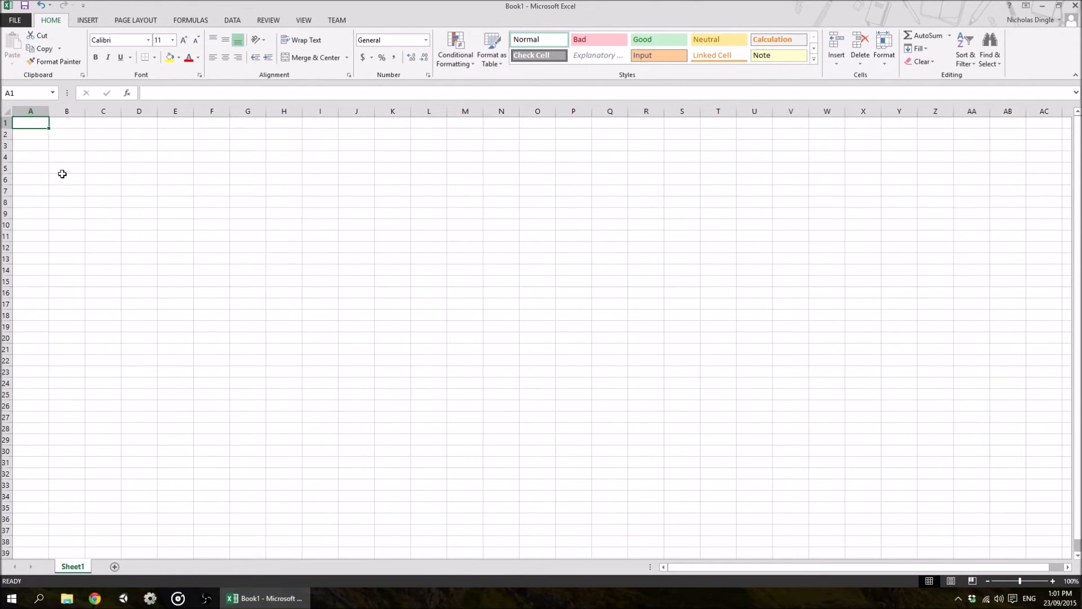
# - Practise selecting whole columns B through E and rows 2 and 4, then return to A1
pyautogui.click(67, 111)
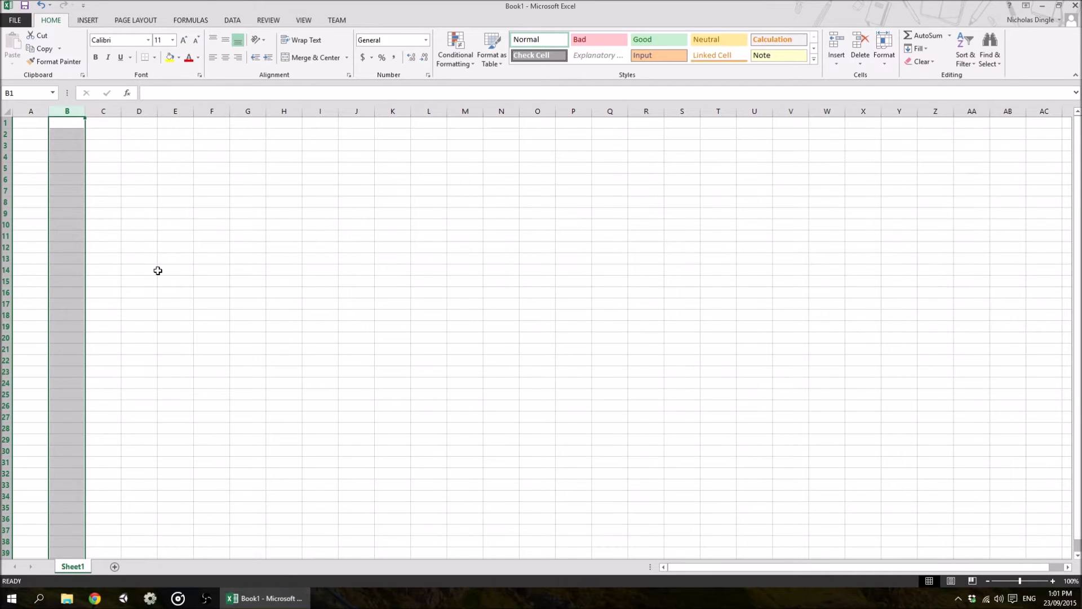
pyautogui.moveTo(85, 117)
pyautogui.mouseDown()
pyautogui.moveTo(96, 113)
pyautogui.moveTo(31, 115)
pyautogui.moveTo(67, 115)
pyautogui.mouseUp()
pyautogui.click(106, 108)
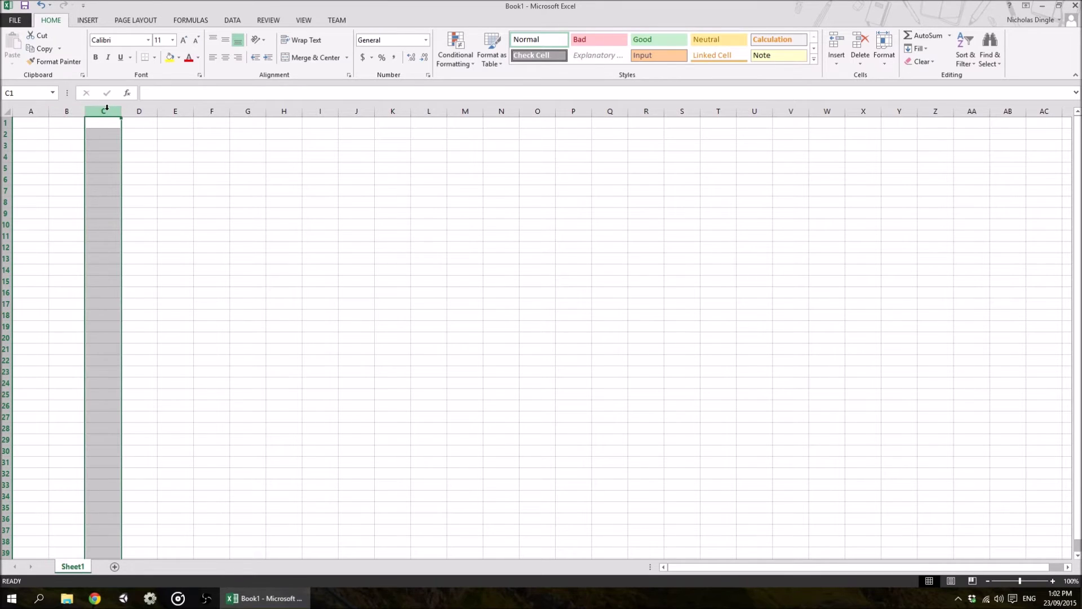
pyautogui.click(139, 110)
pyautogui.click(176, 110)
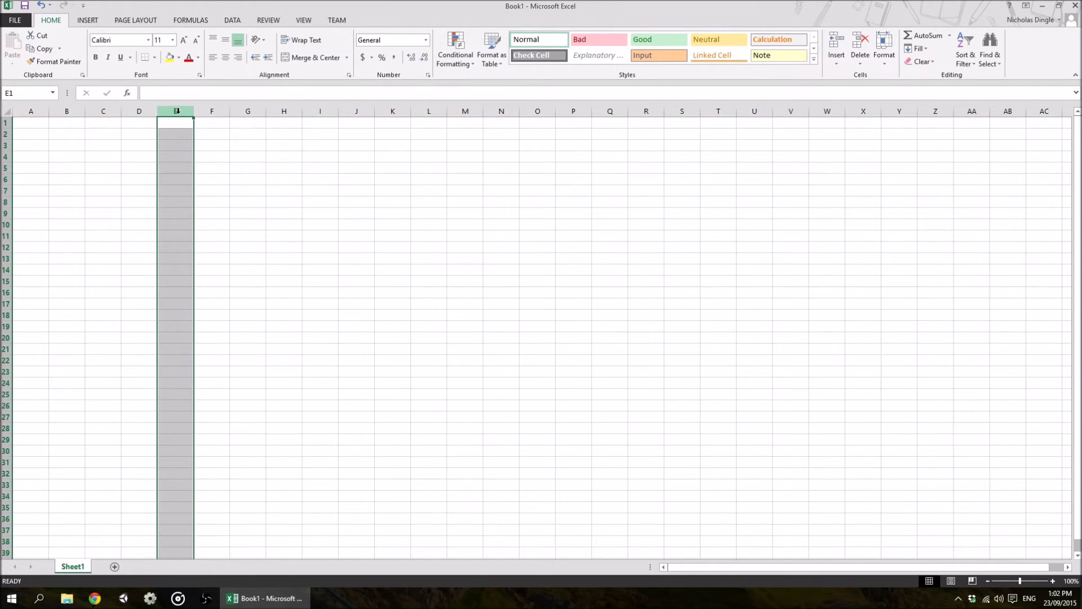
pyautogui.click(6, 134)
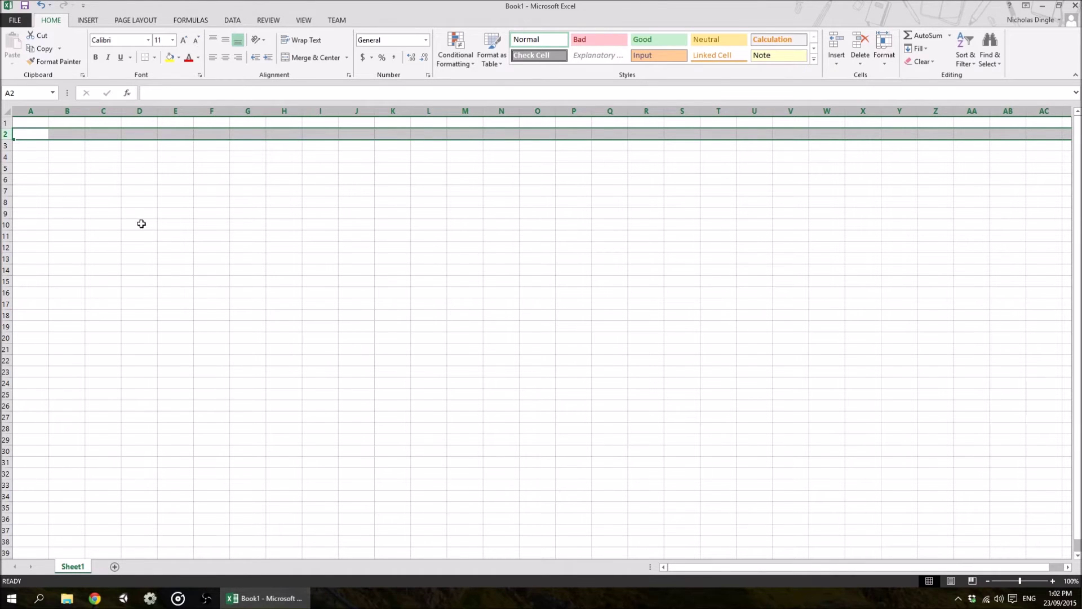
pyautogui.click(6, 157)
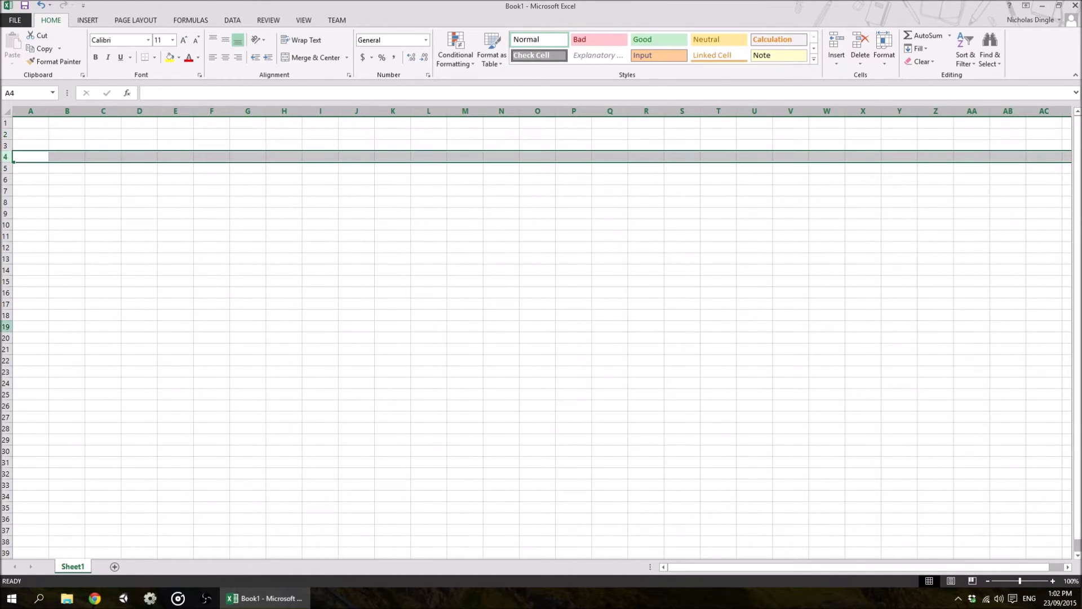
pyautogui.scroll(-16, 15, 481)
pyautogui.scroll(-20, 18, 479)
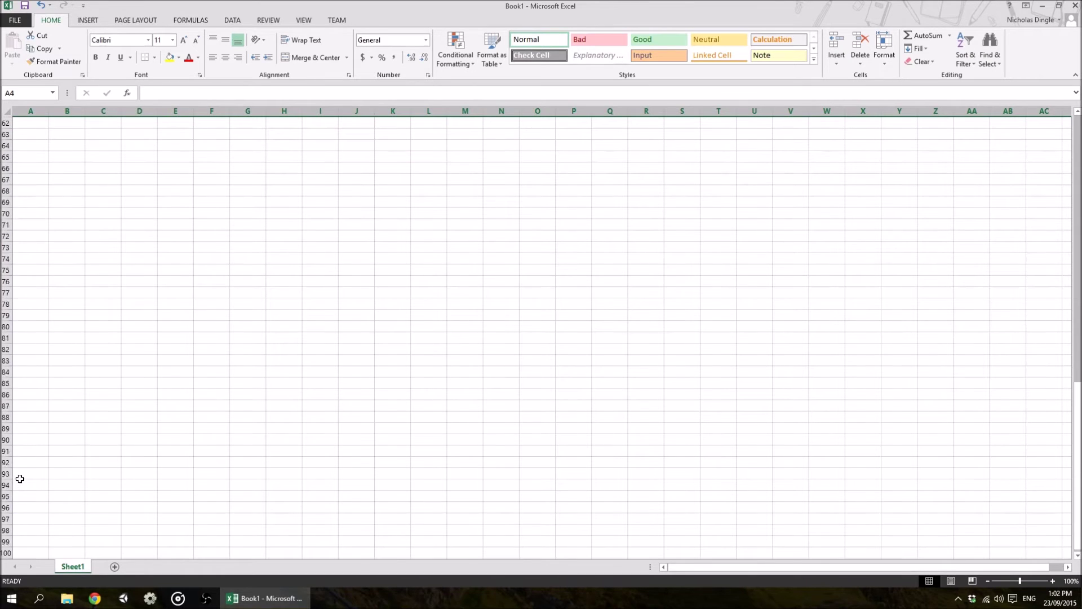
pyautogui.scroll(20, 83, 494)
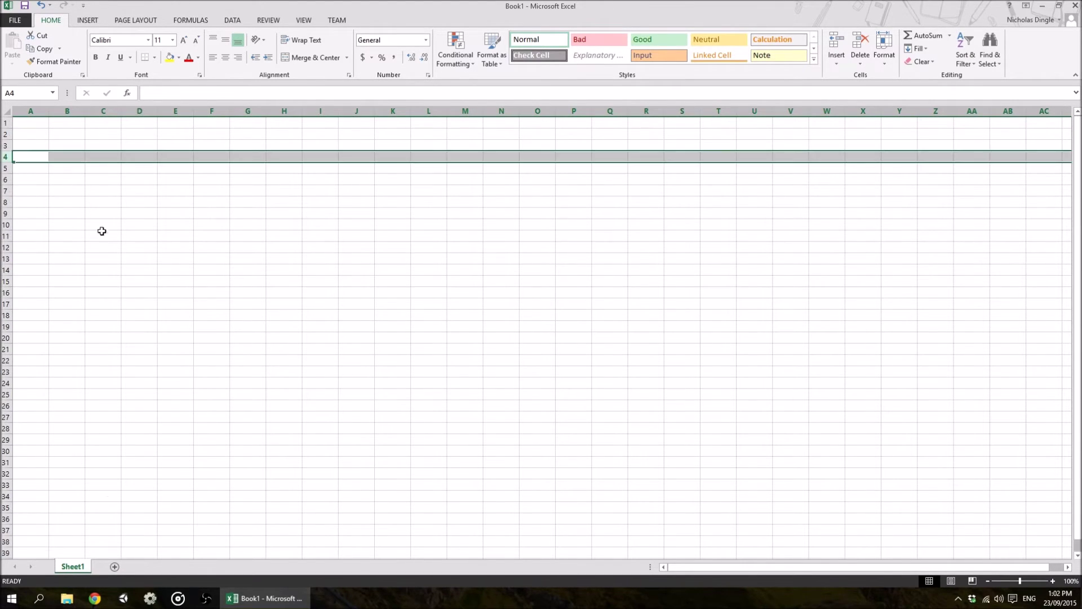
pyautogui.click(32, 124)
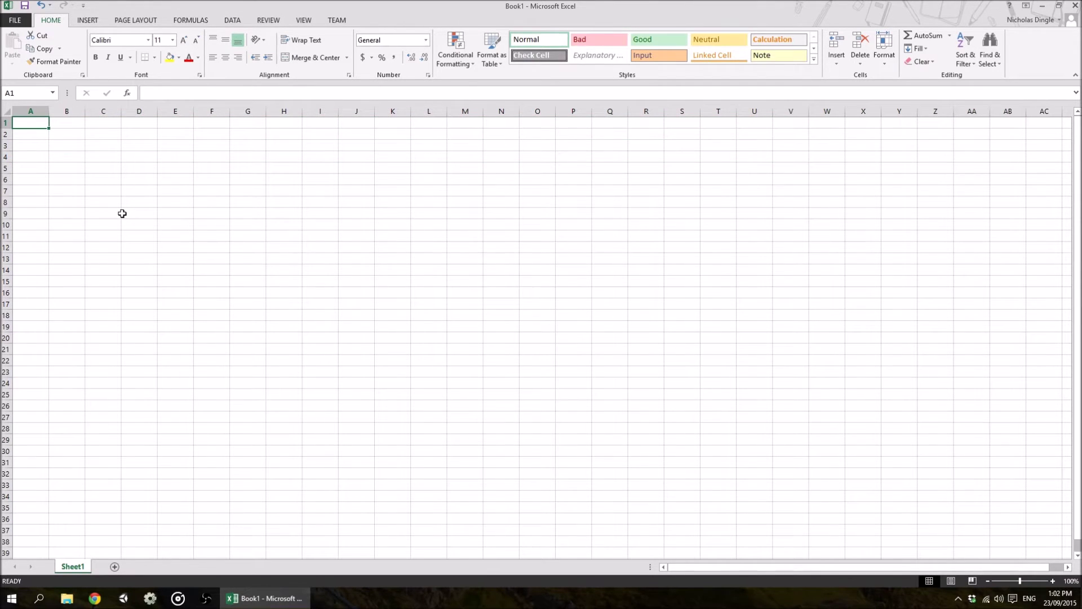
# - Select column B with row 6, then cell B6, then cells A1, C5, F11, K18 and back to A1
pyautogui.click(82, 112)
pyautogui.keyDown('ctrl'); pyautogui.click(6, 179); pyautogui.keyUp('ctrl')
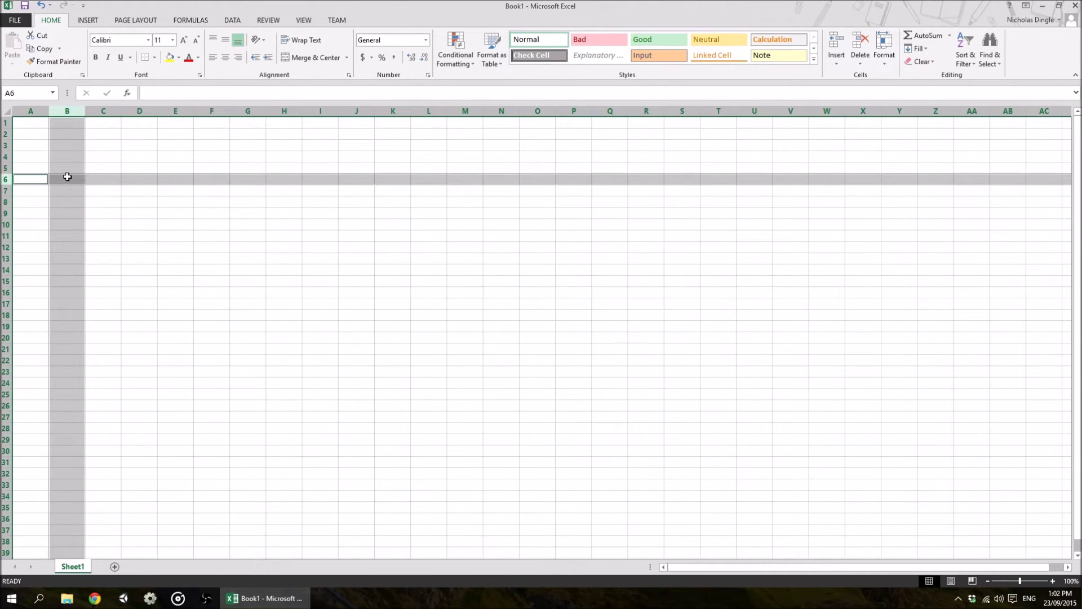
pyautogui.click(66, 179)
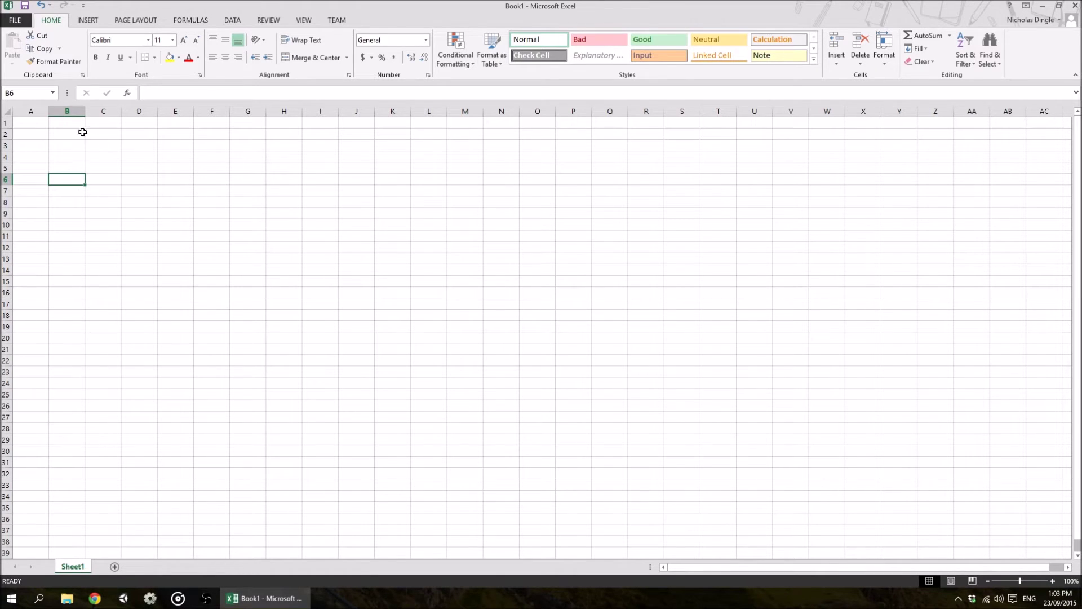
pyautogui.click(35, 123)
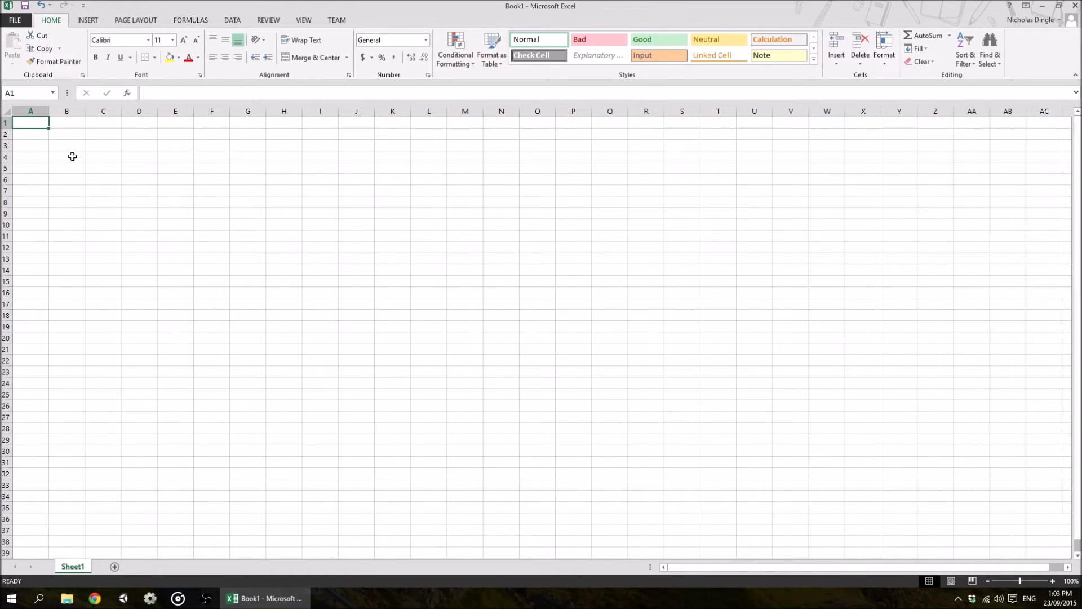
pyautogui.click(103, 165)
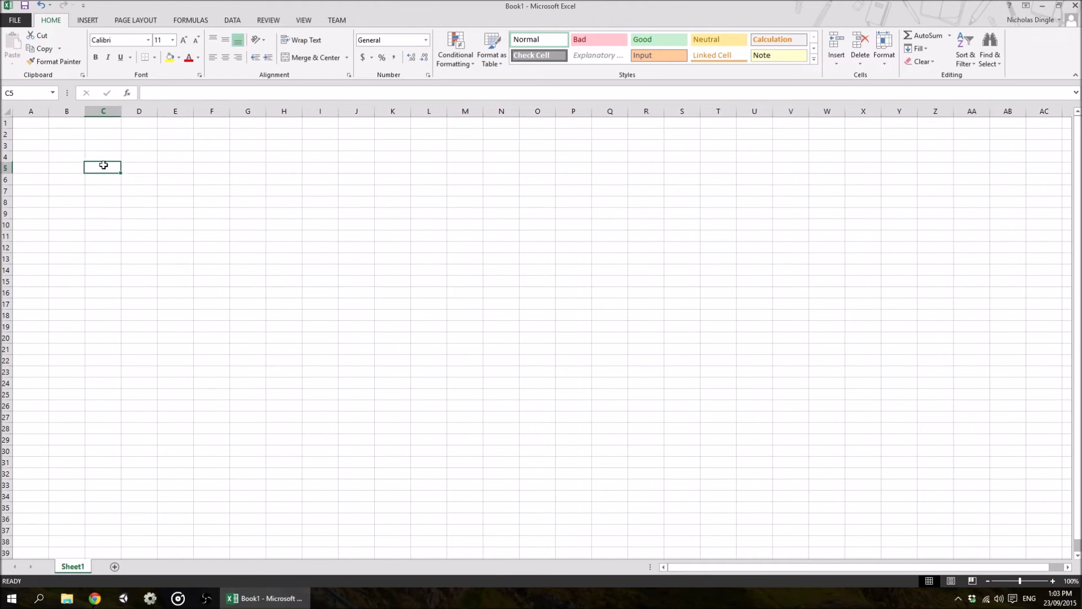
pyautogui.click(198, 236)
pyautogui.click(379, 312)
pyautogui.click(46, 122)
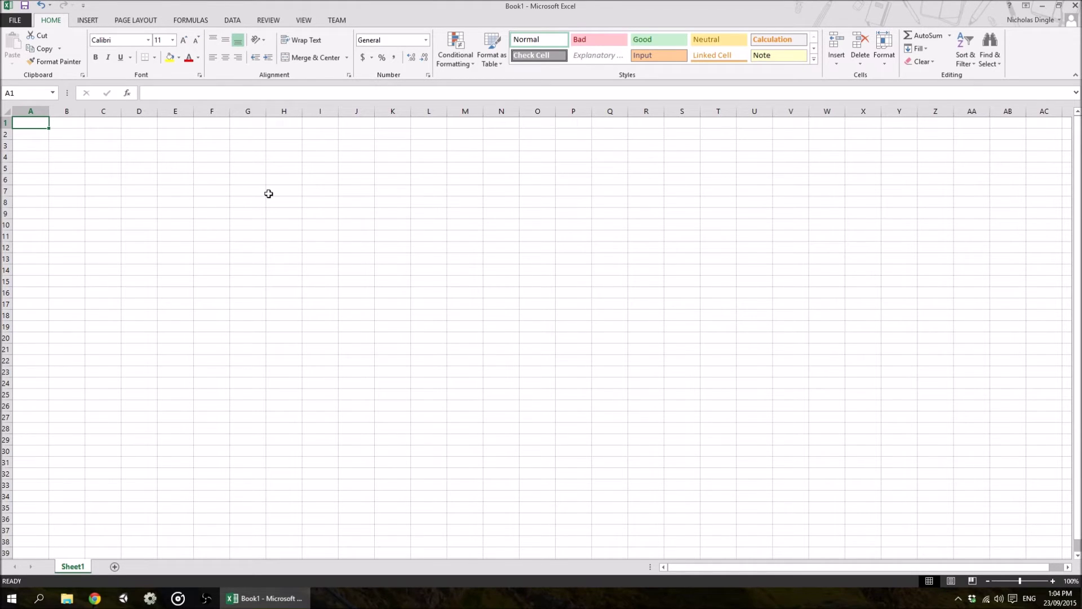
# - Enter the heading Month in A1
pyautogui.write('Month')
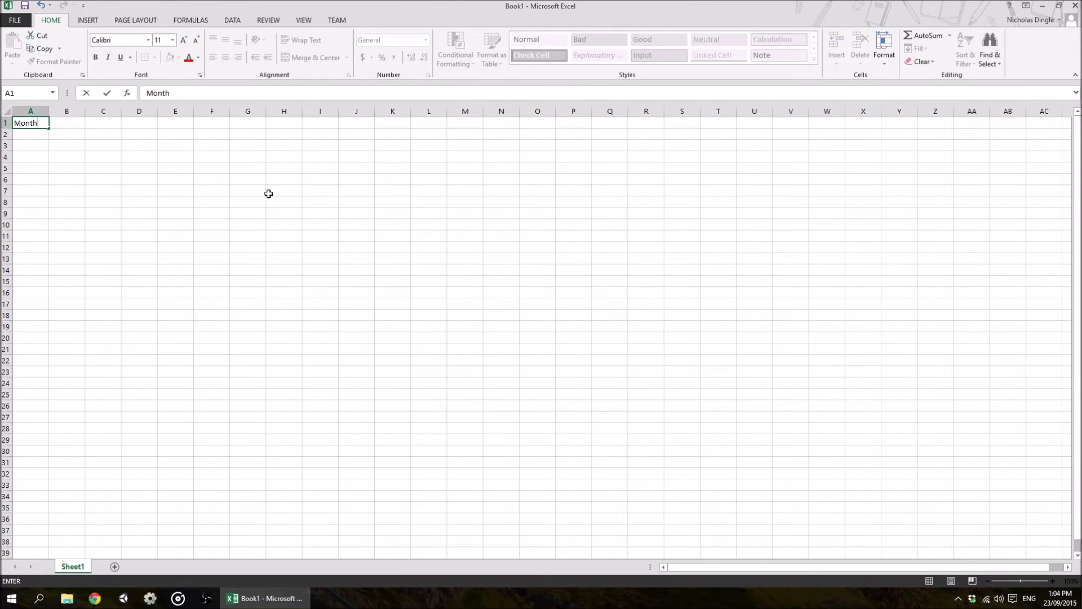
pyautogui.press('Return')
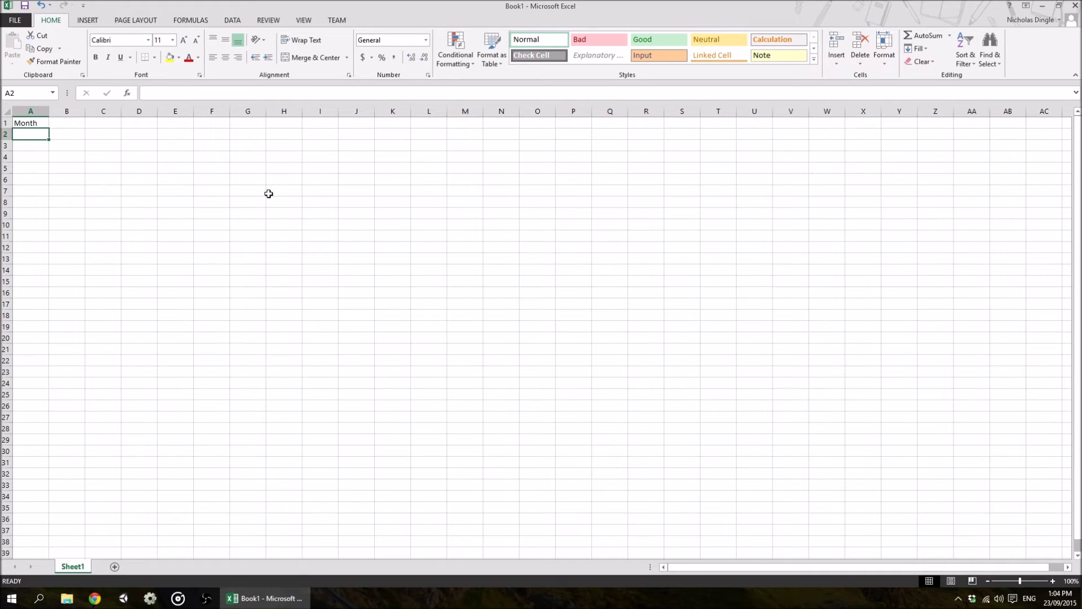
pyautogui.press('Down')
pyautogui.press('Down')
pyautogui.press('Down')
pyautogui.press('Down')
pyautogui.press('Down')
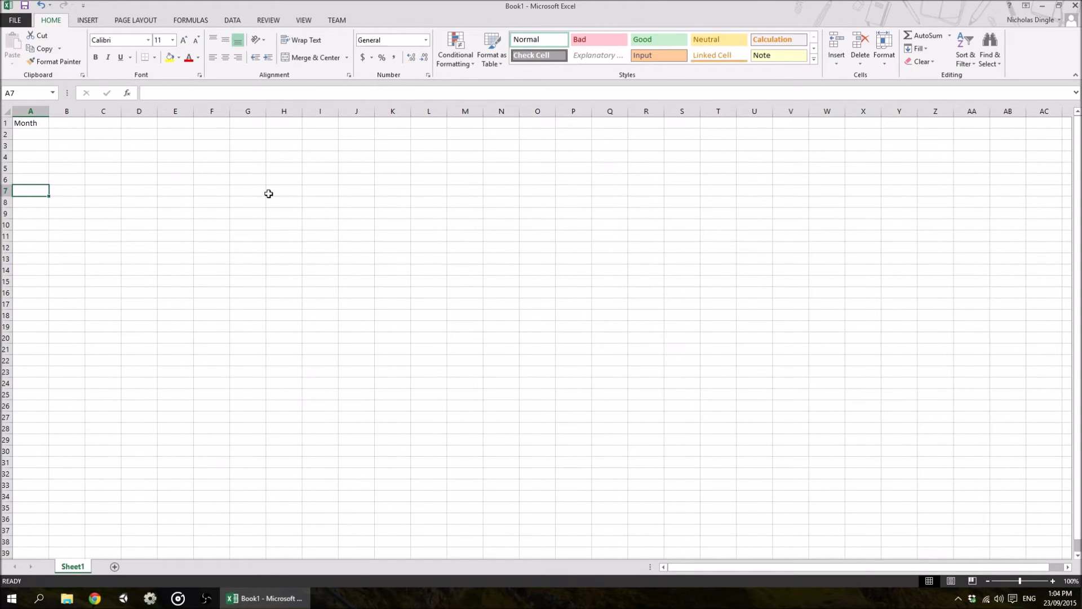
pyautogui.press('Up')
pyautogui.press('Up')
pyautogui.press('Up')
pyautogui.press('Up')
pyautogui.press('Up')
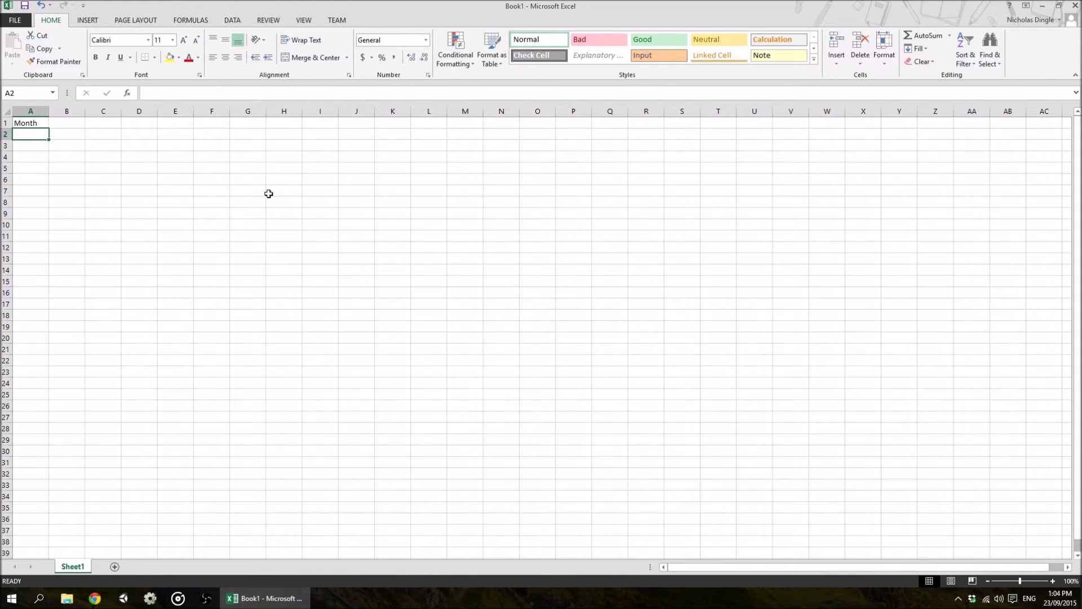
# - List Jan, Feb, Mar, Apr, May and Jun in A2:A7
pyautogui.write('Jan')
pyautogui.press('Return')
pyautogui.write('Feb')
pyautogui.press('Return')
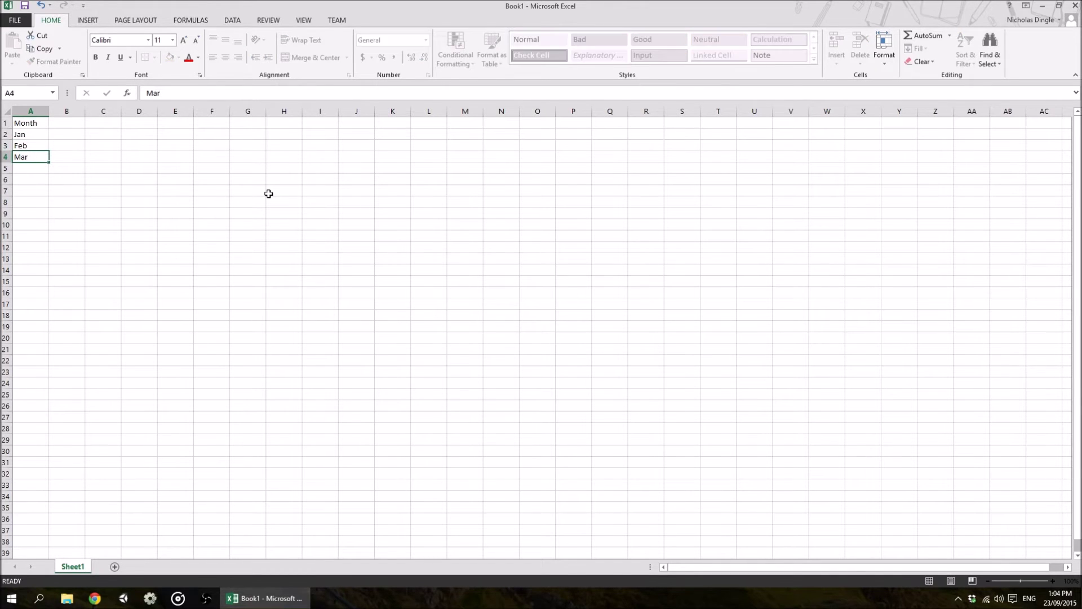
pyautogui.press('Return')
pyautogui.write('Apr')
pyautogui.press('Return')
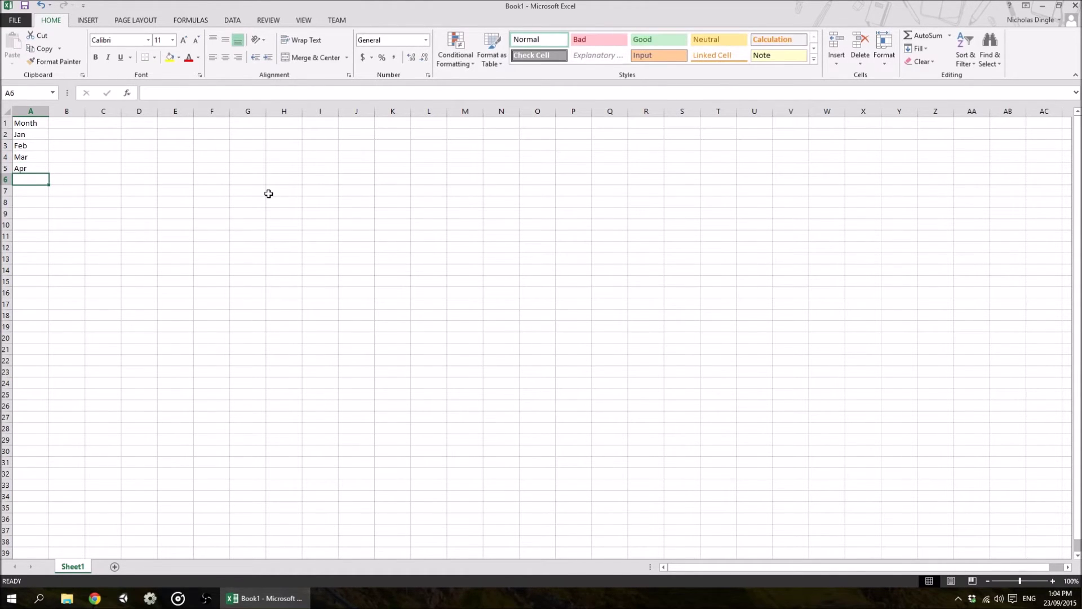
pyautogui.write('May')
pyautogui.press('Return')
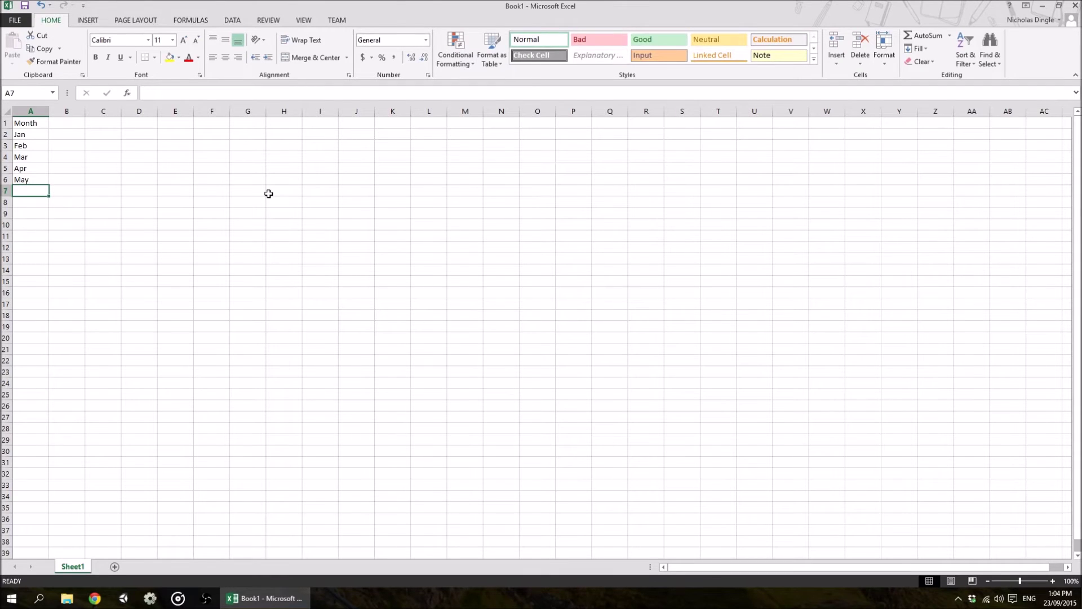
pyautogui.write('Jun')
pyautogui.press('Return')
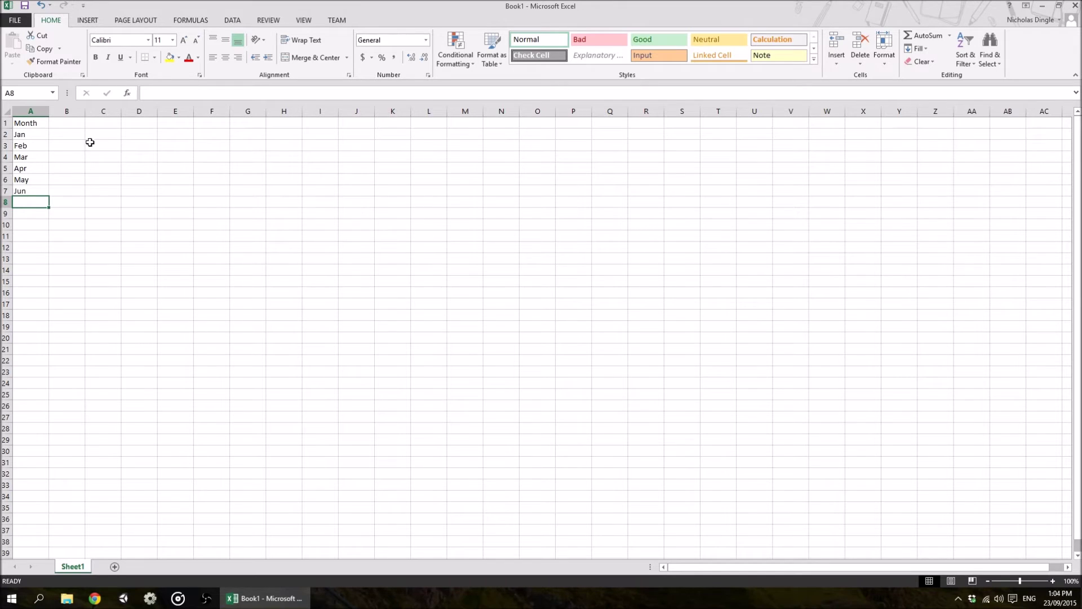
pyautogui.click(67, 123)
pyautogui.click(23, 202)
pyautogui.click(65, 125)
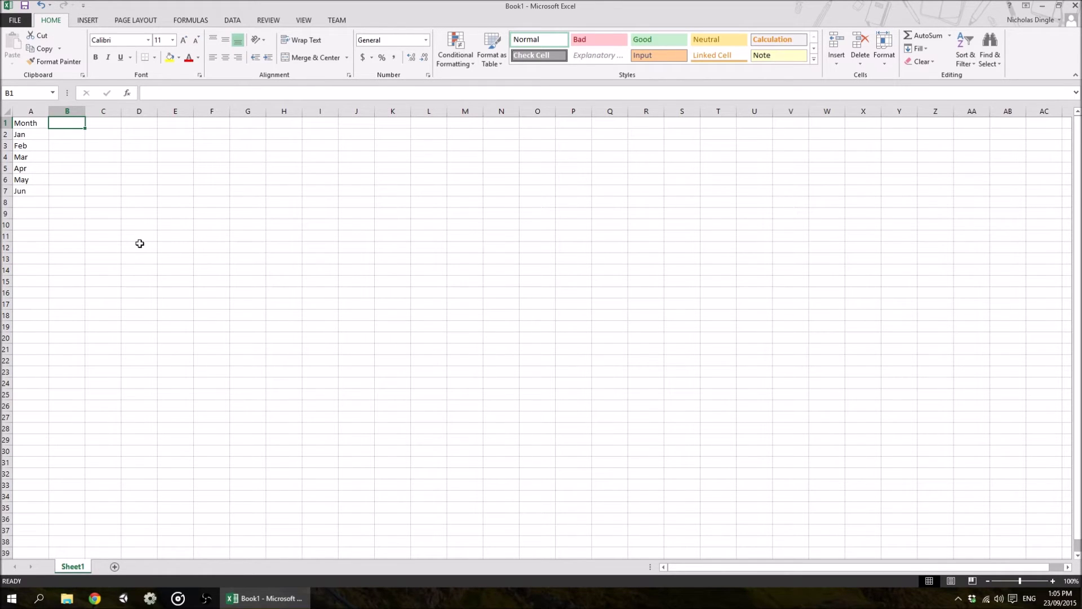
pyautogui.press('Down')
pyautogui.press('Left')
pyautogui.press('Right')
pyautogui.press('Down')
pyautogui.press('Right')
pyautogui.press('Right')
pyautogui.press('Right')
pyautogui.press('Right')
pyautogui.press('Down')
pyautogui.press('Down')
pyautogui.press('Down')
pyautogui.press('Down')
pyautogui.press('Left')
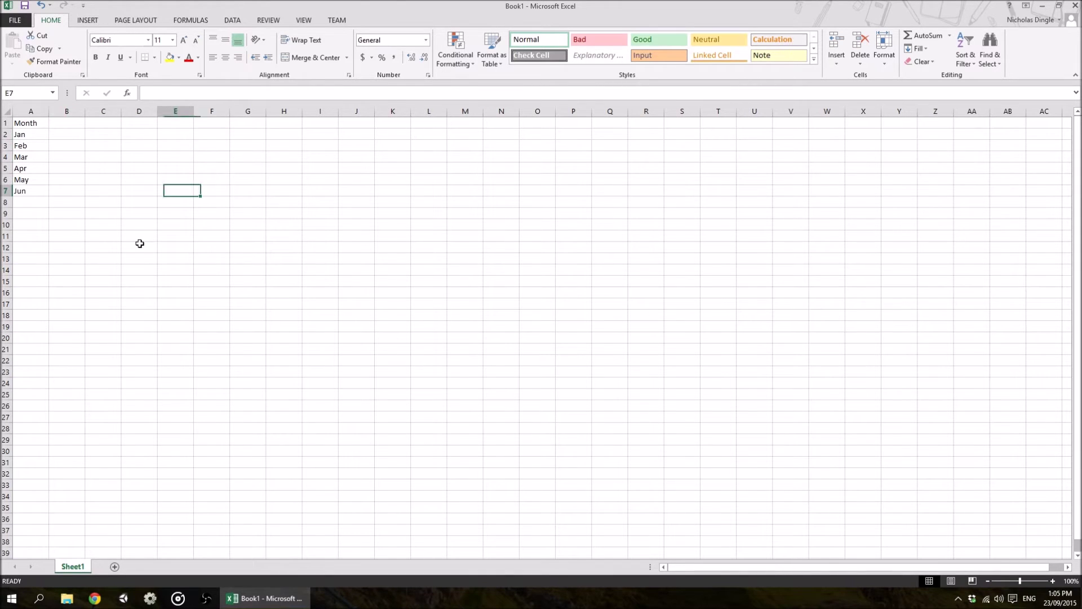
pyautogui.press('Left')
pyautogui.press('Left')
pyautogui.press('Left')
pyautogui.press('Up')
pyautogui.press('Up')
pyautogui.press('Up')
pyautogui.press('Up')
pyautogui.press('Up')
pyautogui.press('Up')
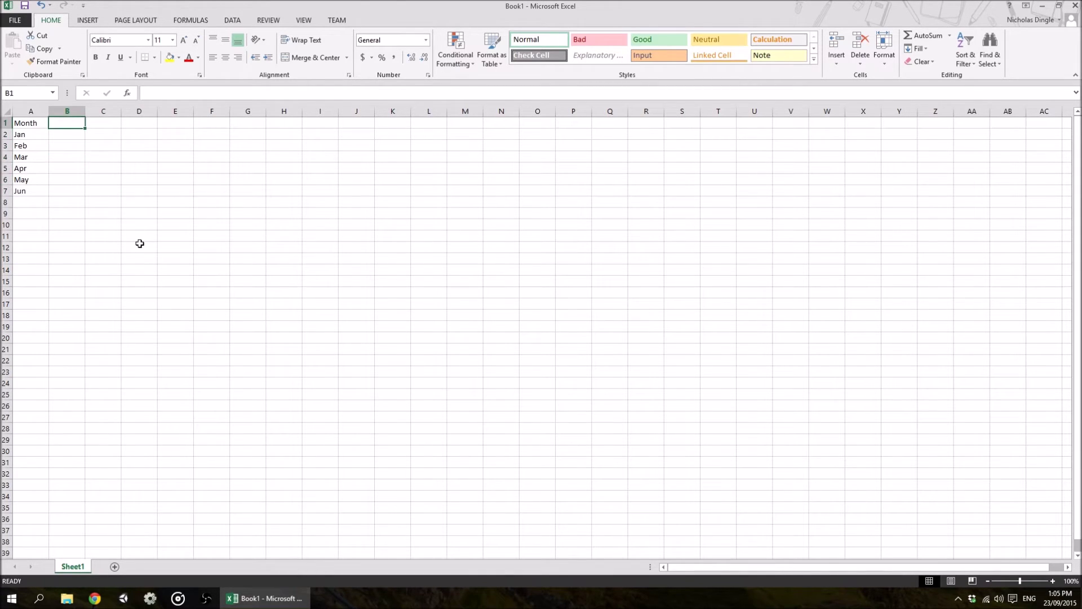
pyautogui.write('Temp')
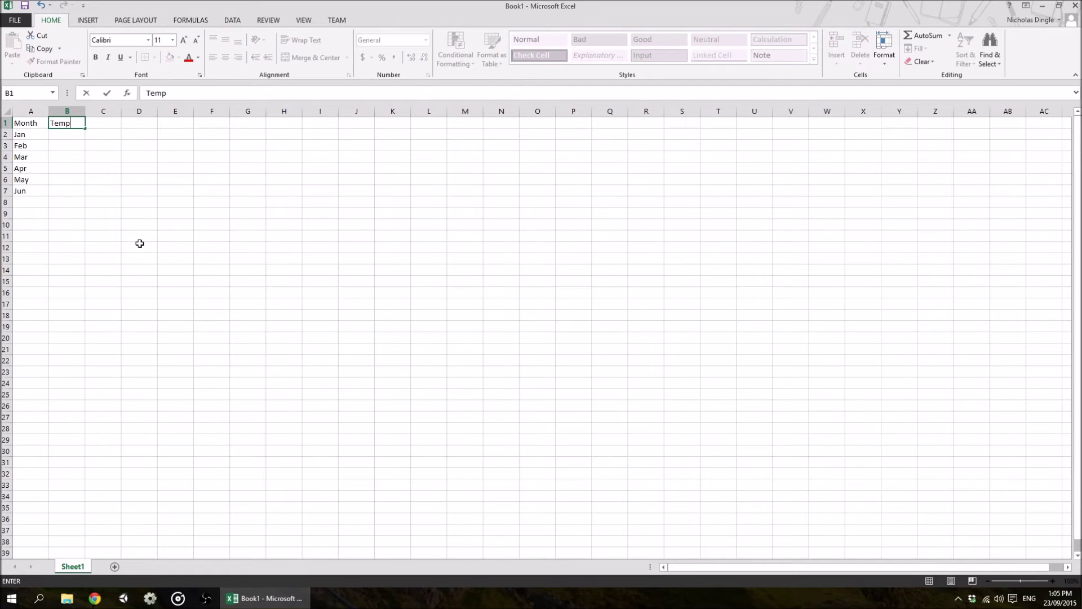
pyautogui.press('Return')
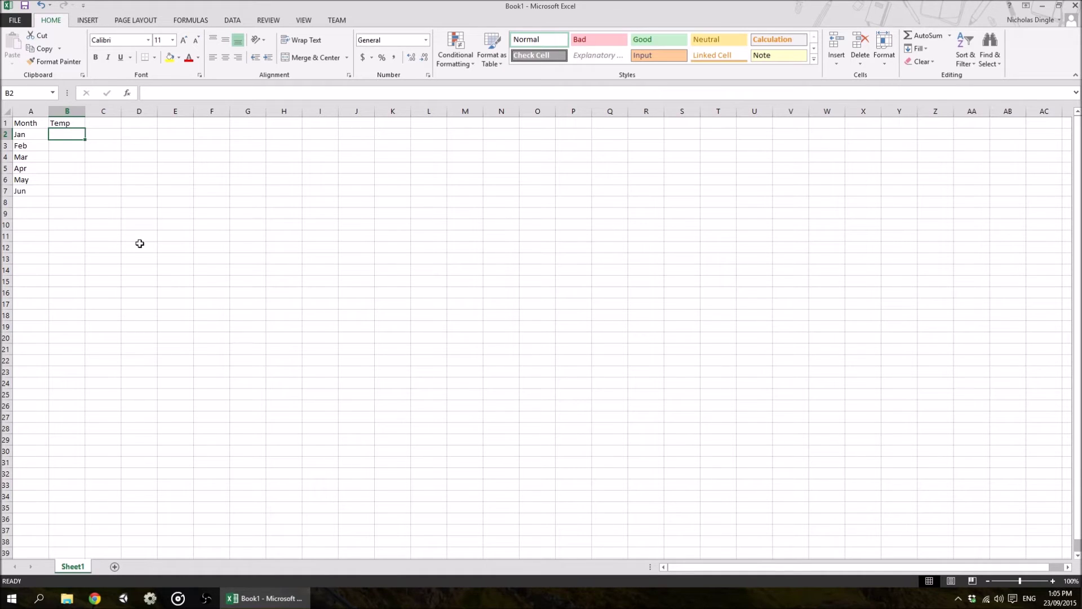
pyautogui.press('Right')
pyautogui.press('Up')
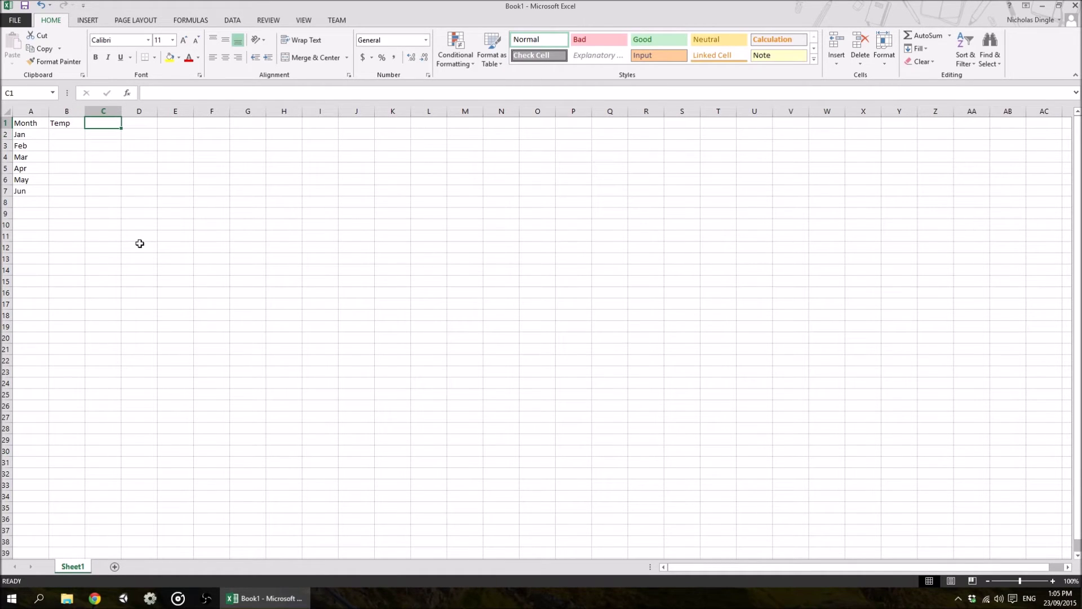
pyautogui.write('Rainfall')
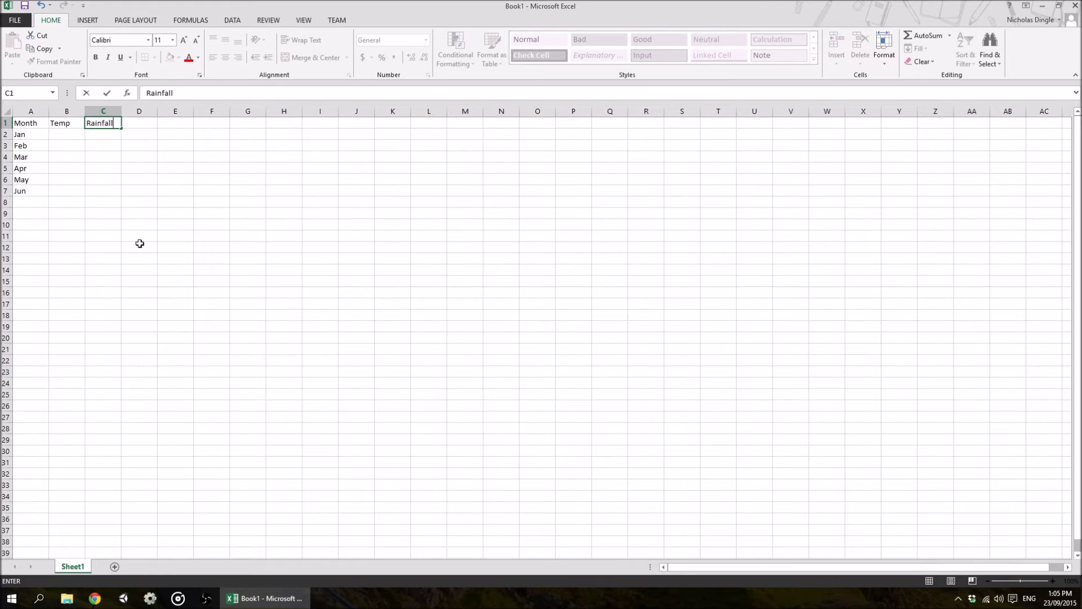
pyautogui.press('Return')
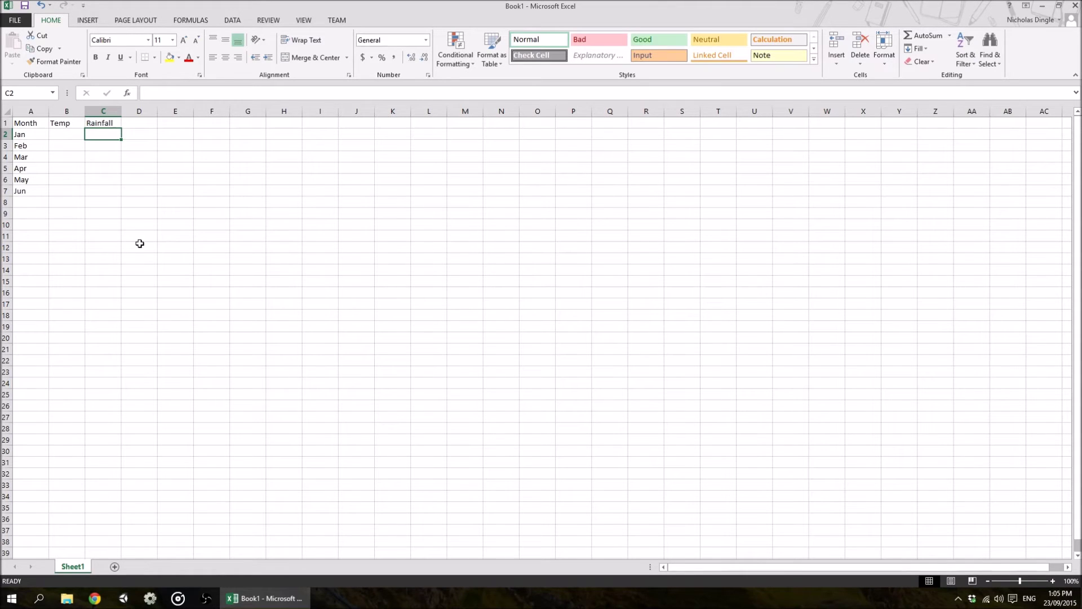
pyautogui.press('Left')
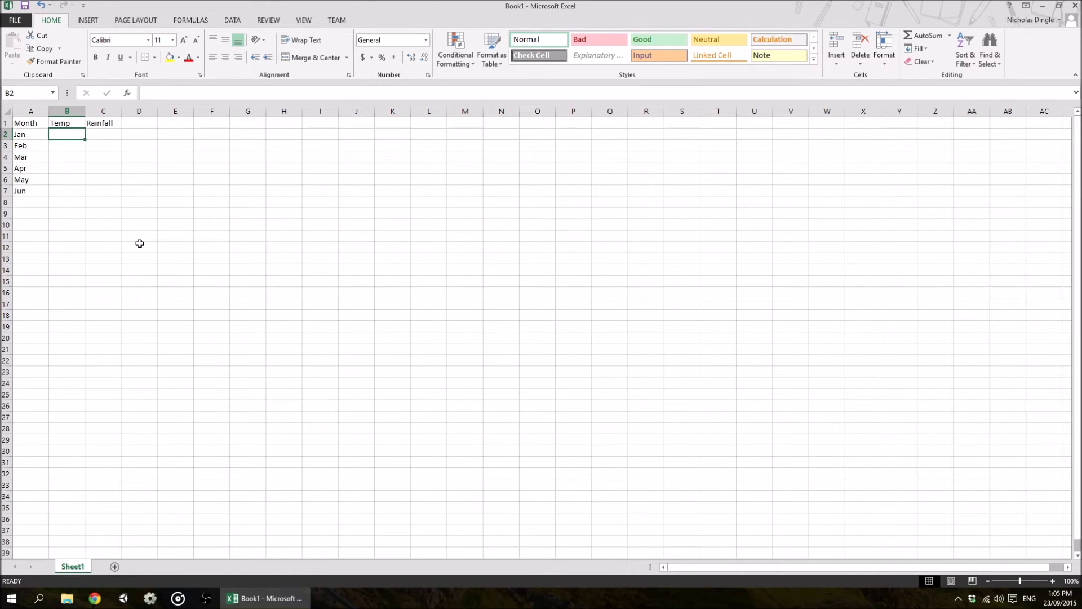
pyautogui.press('Right')
pyautogui.press('Right')
pyautogui.press('Right')
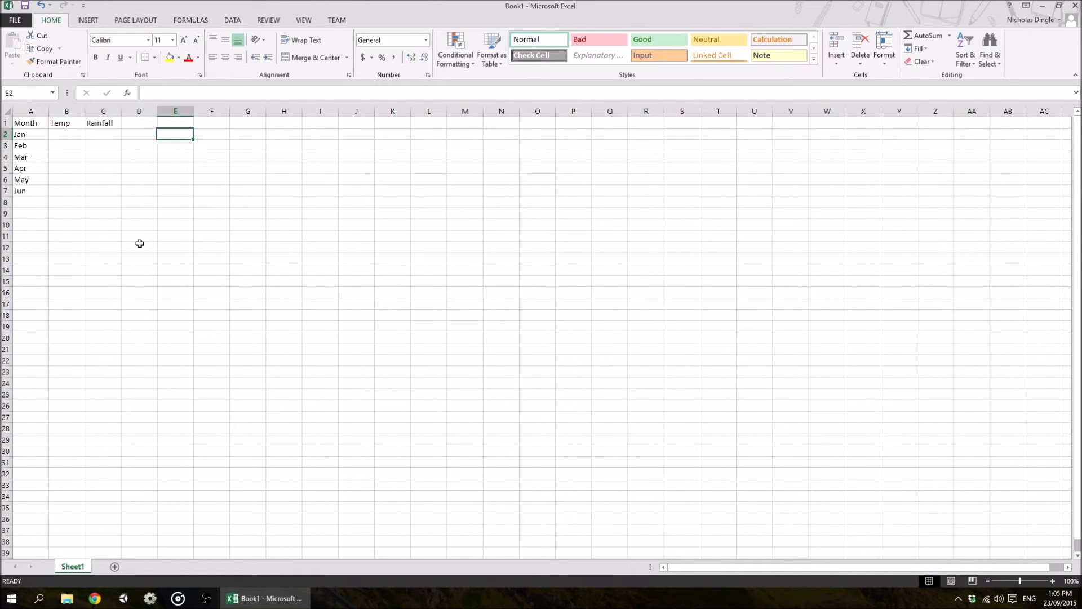
pyautogui.press('Left')
pyautogui.press('Left')
pyautogui.press('Right')
pyautogui.press('Right')
pyautogui.press('Left')
pyautogui.press('Left')
pyautogui.press('Left')
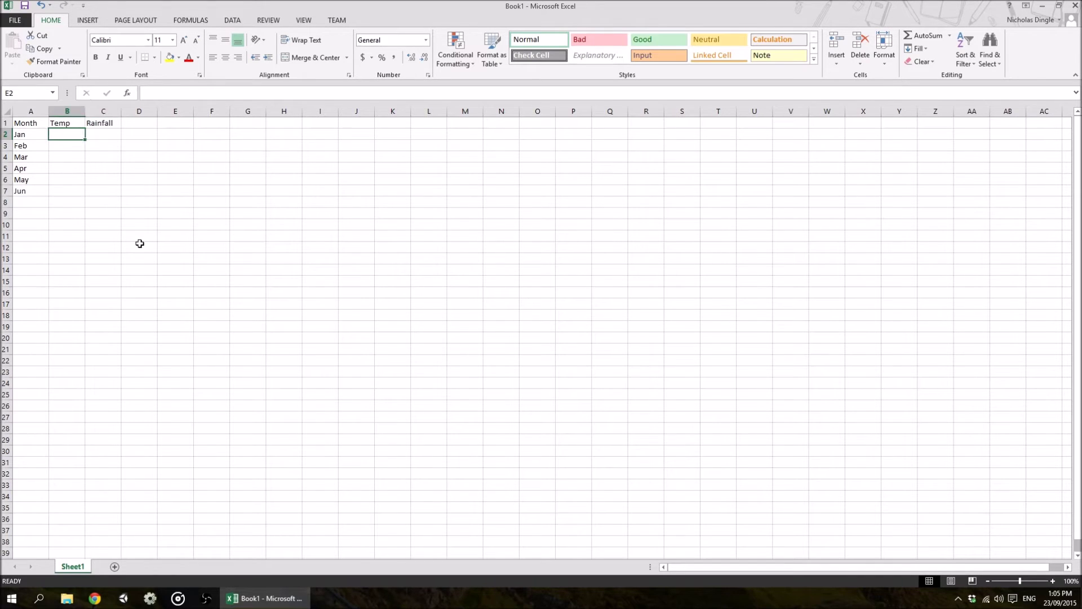
pyautogui.press('Up')
pyautogui.press('Down')
pyautogui.press('Down')
pyautogui.press('Down')
pyautogui.press('Down')
pyautogui.press('Down')
pyautogui.press('Up')
pyautogui.press('Up')
pyautogui.press('Up')
pyautogui.press('Up')
pyautogui.press('Down')
pyautogui.press('Down')
pyautogui.press('Down')
pyautogui.press('Down')
pyautogui.press('Down')
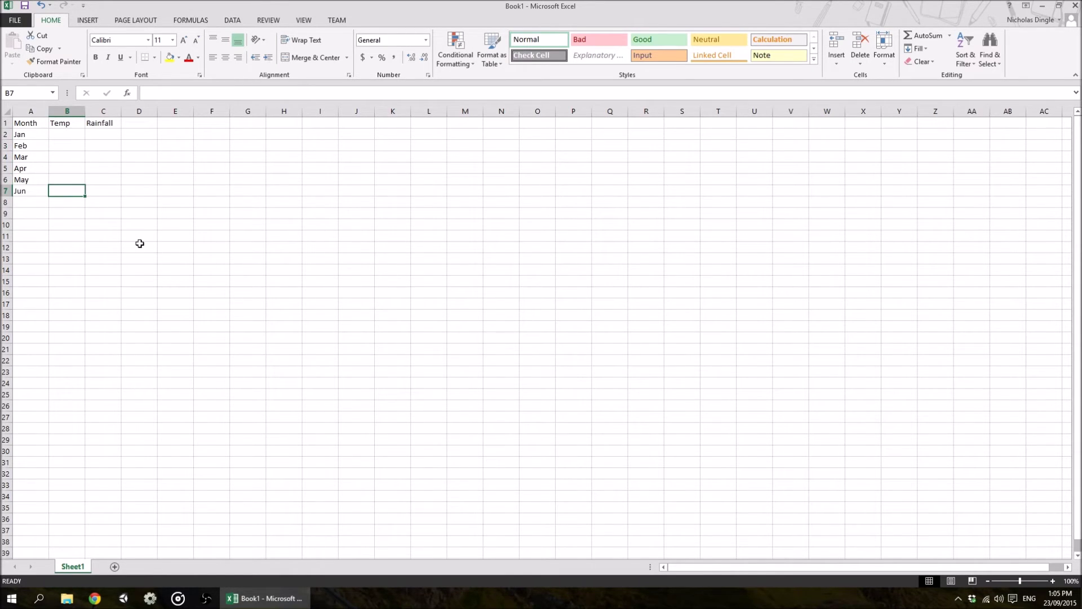
pyautogui.press('Up')
pyautogui.press('Up')
pyautogui.press('Up')
pyautogui.press('Up')
pyautogui.press('Up')
pyautogui.press('Left')
pyautogui.press('Right')
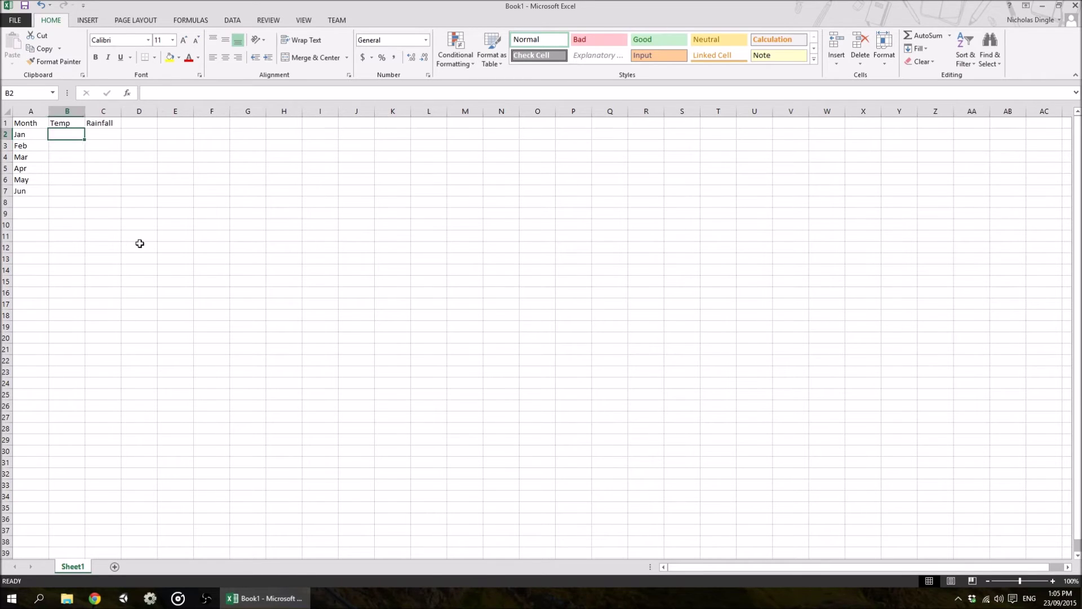
pyautogui.press('Right')
pyautogui.press('Left')
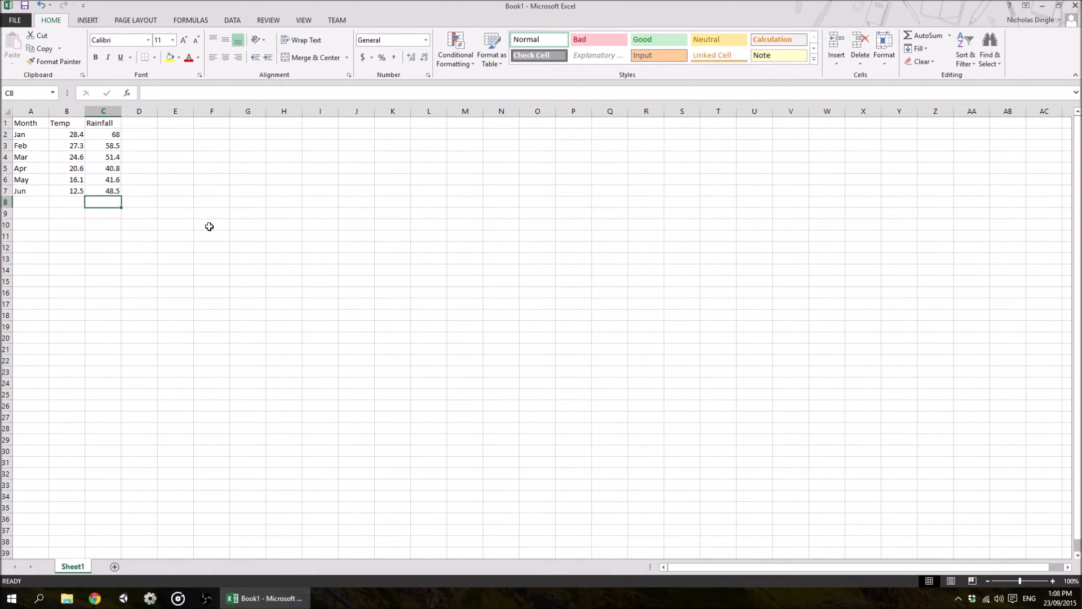
# - Select the Temp heading cell in column B
pyautogui.click(73, 123)
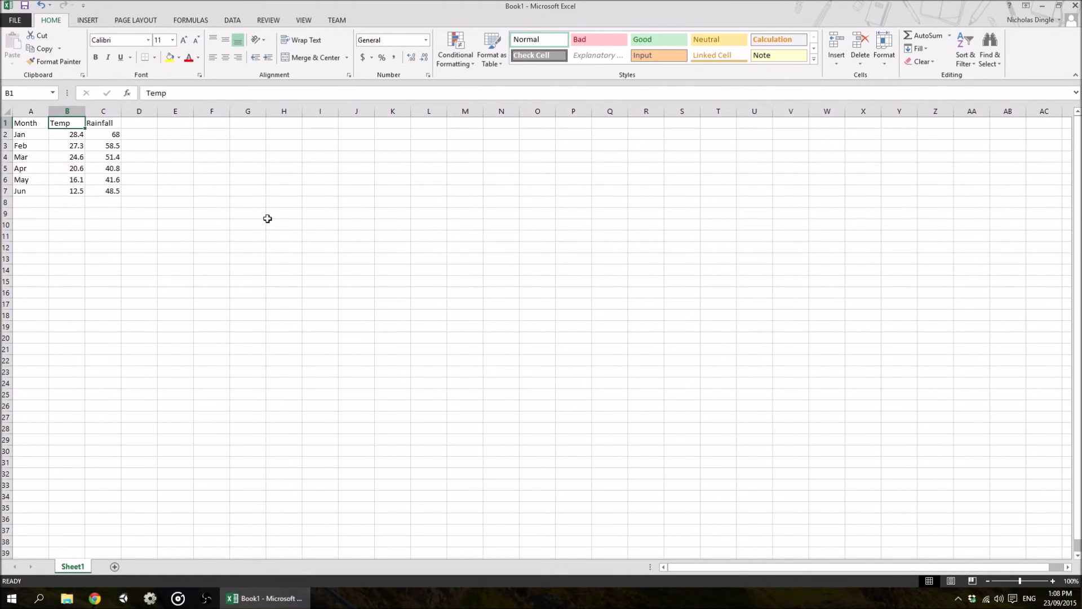
pyautogui.click(192, 96)
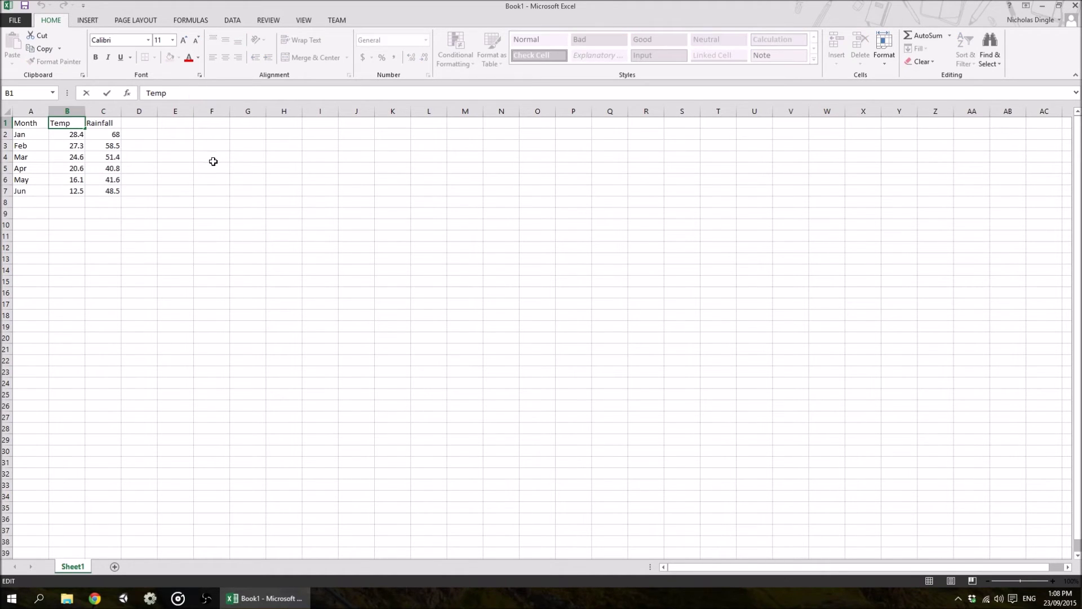
pyautogui.write('erature')
pyautogui.press('Return')
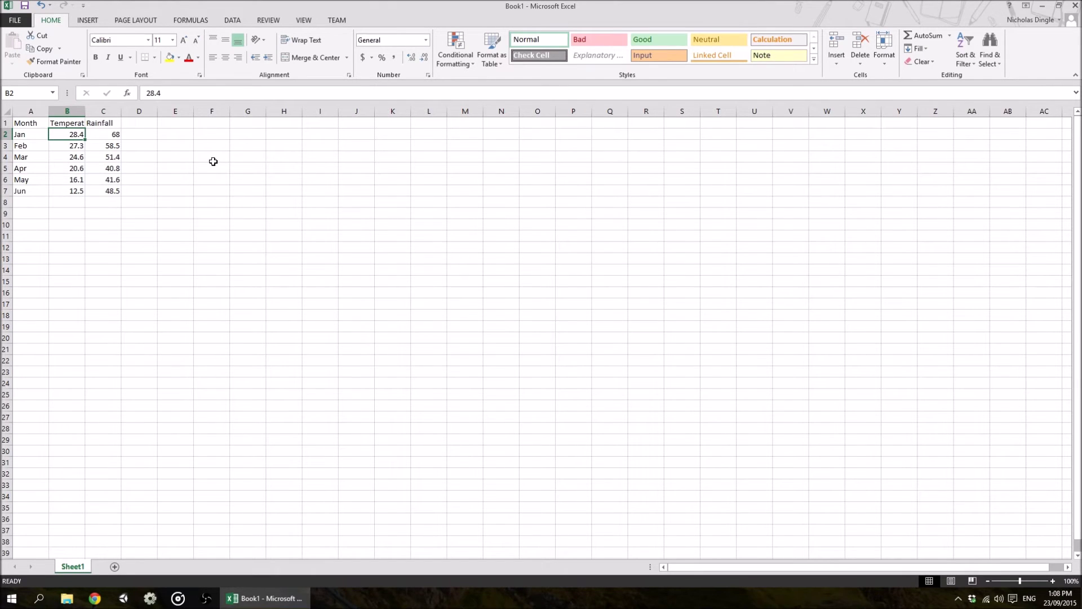
pyautogui.click(78, 123)
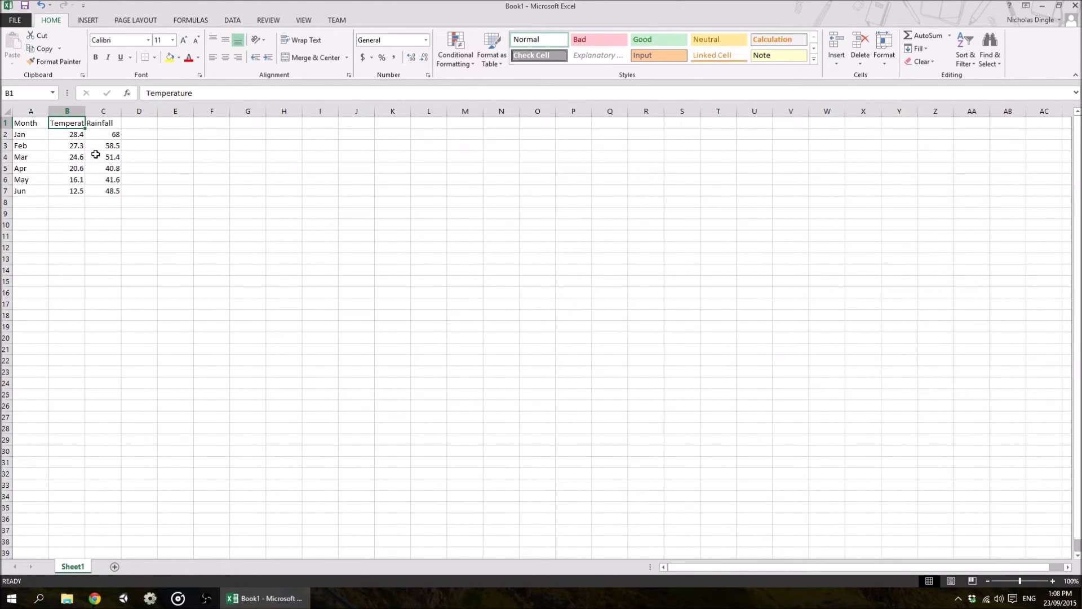
pyautogui.doubleClick(78, 122)
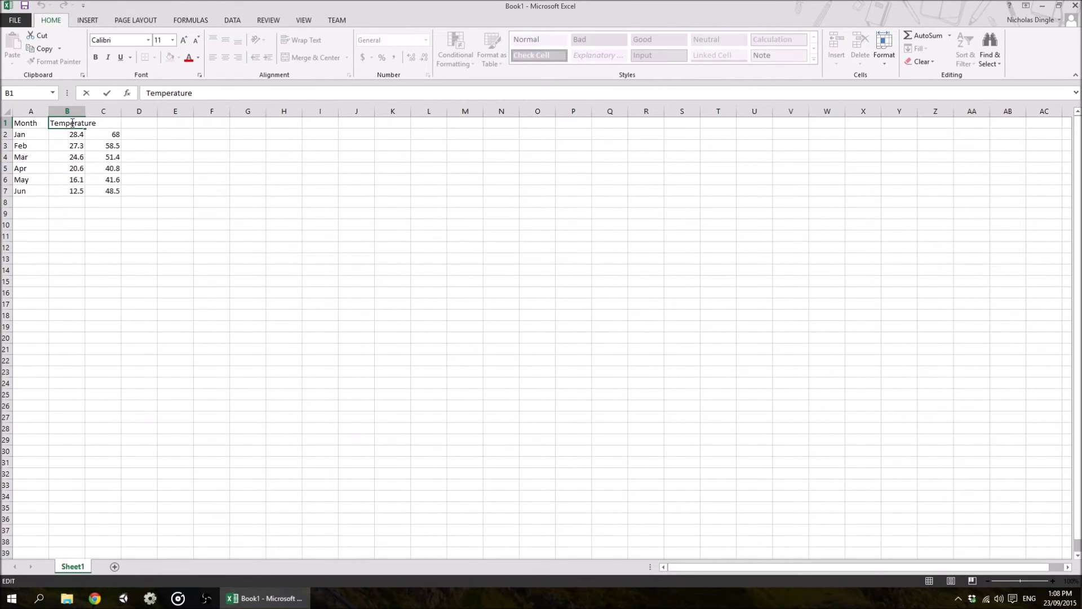
pyautogui.moveTo(70, 123); pyautogui.dragTo(96, 125)
pyautogui.press('Delete')
pyautogui.press('Return')
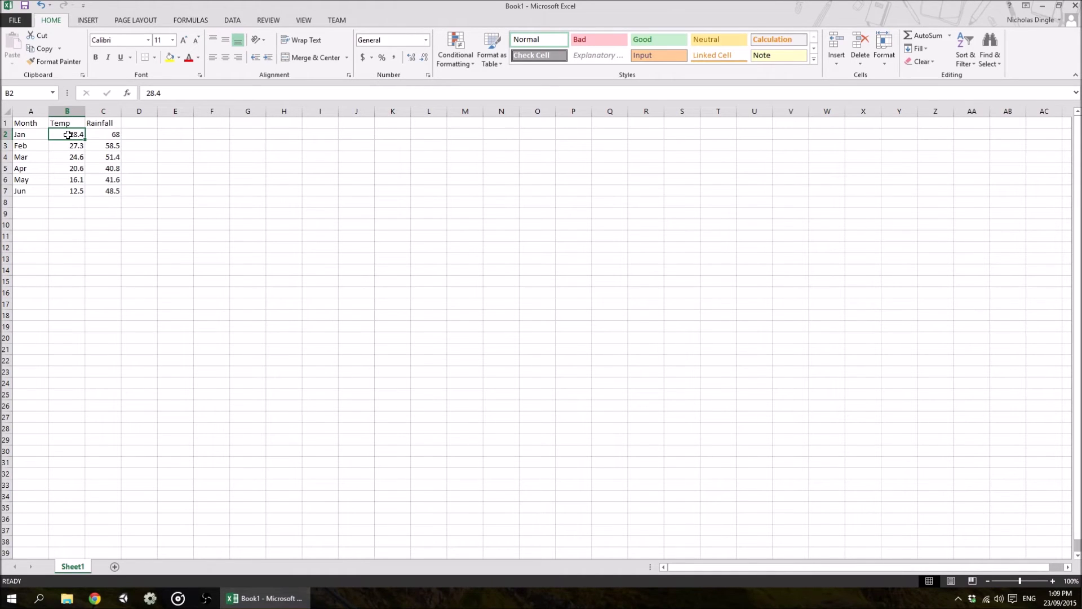
pyautogui.moveTo(68, 135); pyautogui.dragTo(73, 188)
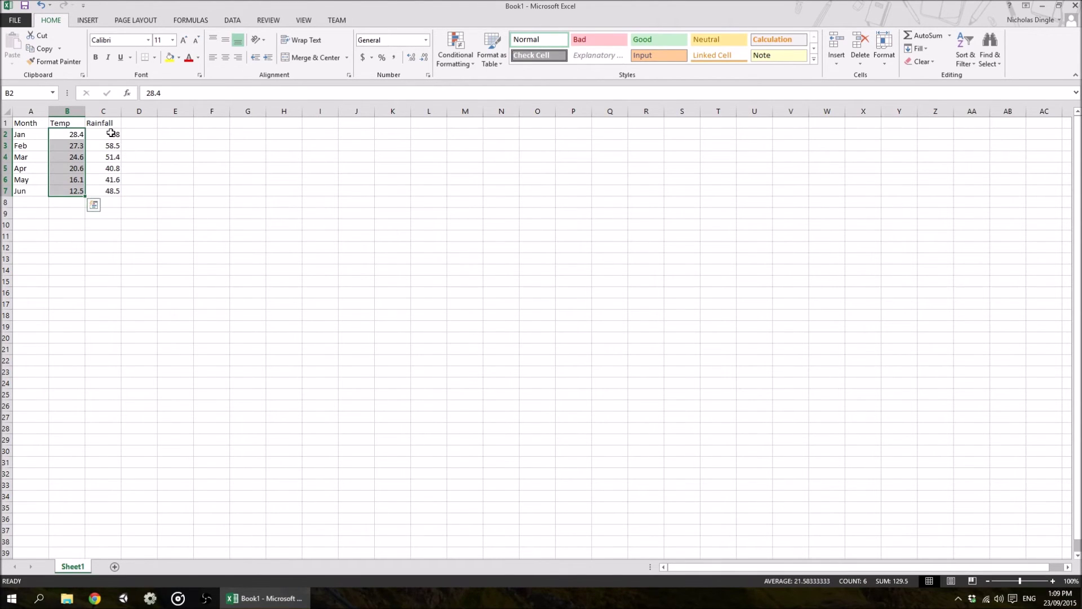
pyautogui.moveTo(111, 134); pyautogui.dragTo(113, 190)
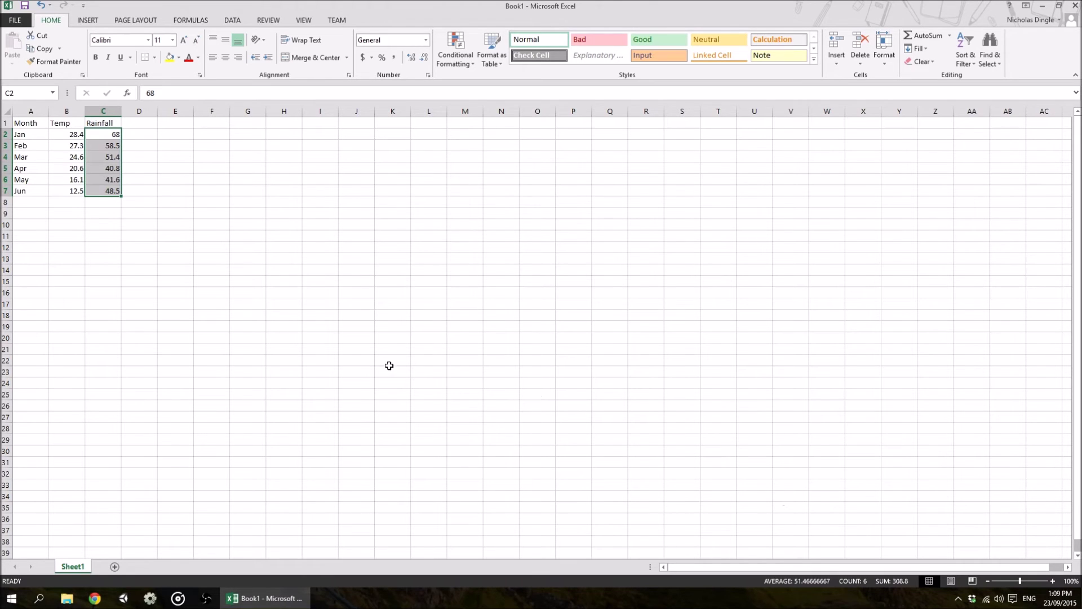
pyautogui.click(160, 251)
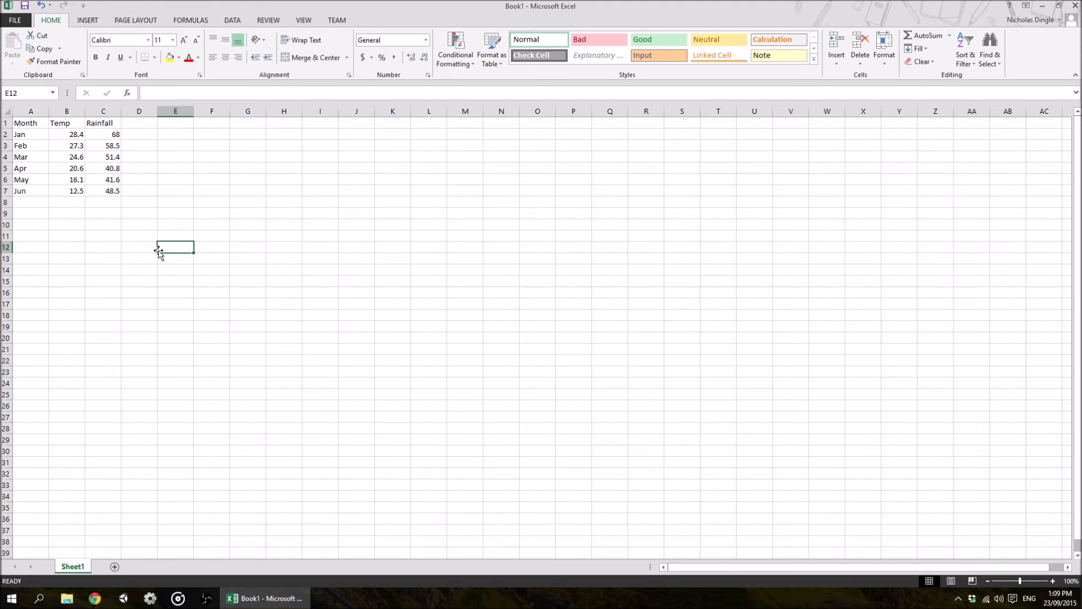
pyautogui.click(113, 158)
pyautogui.moveTo(112, 162)
pyautogui.mouseDown()
pyautogui.moveTo(121, 166)
pyautogui.moveTo(114, 159)
pyautogui.mouseUp()
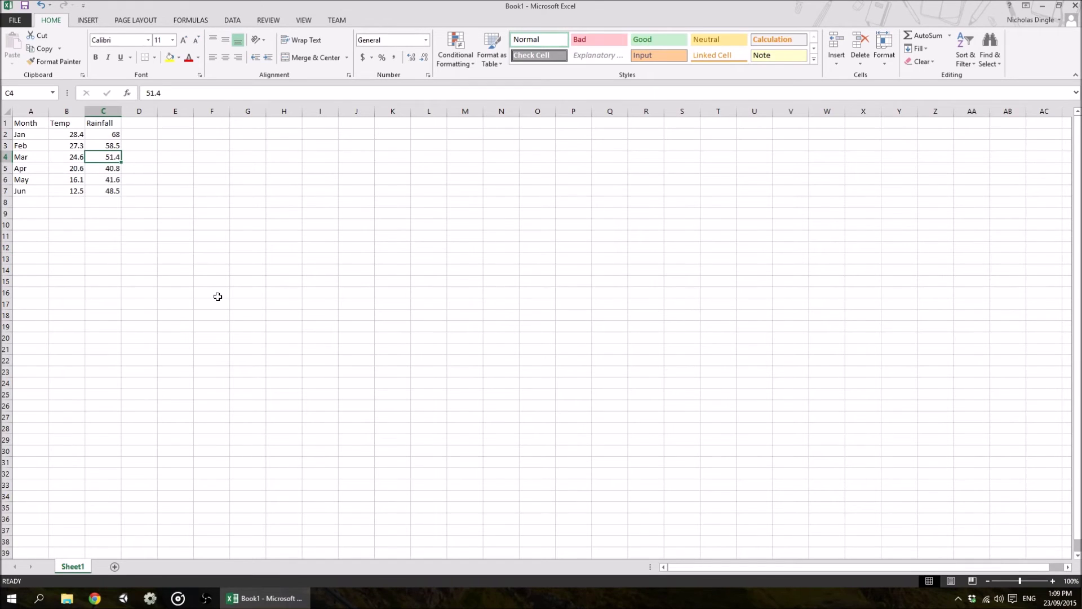
pyautogui.press('Left')
pyautogui.press('Left')
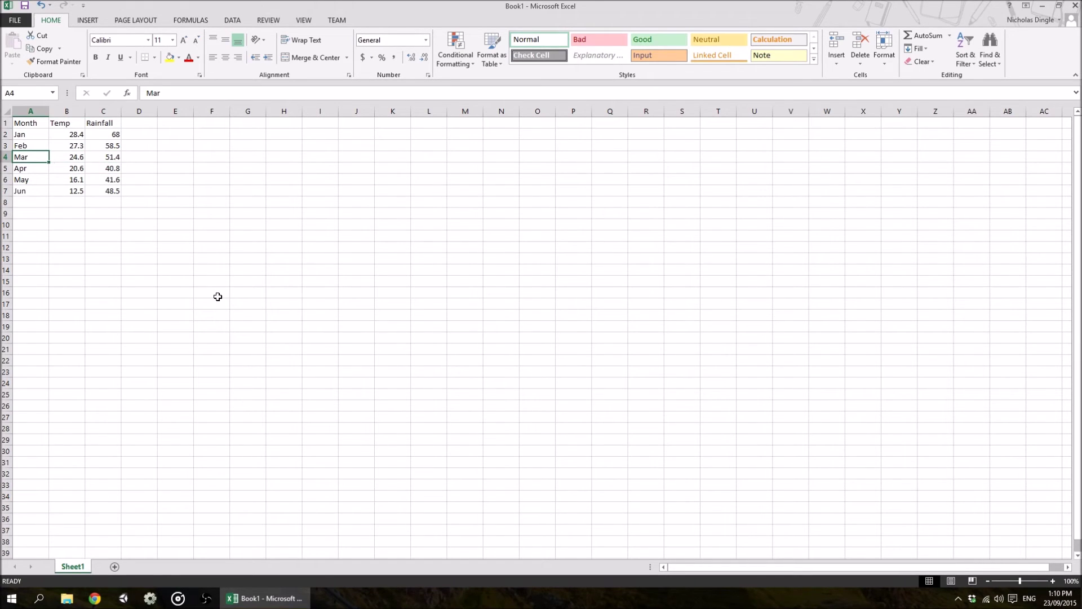
pyautogui.press('Delete')
pyautogui.press('Right')
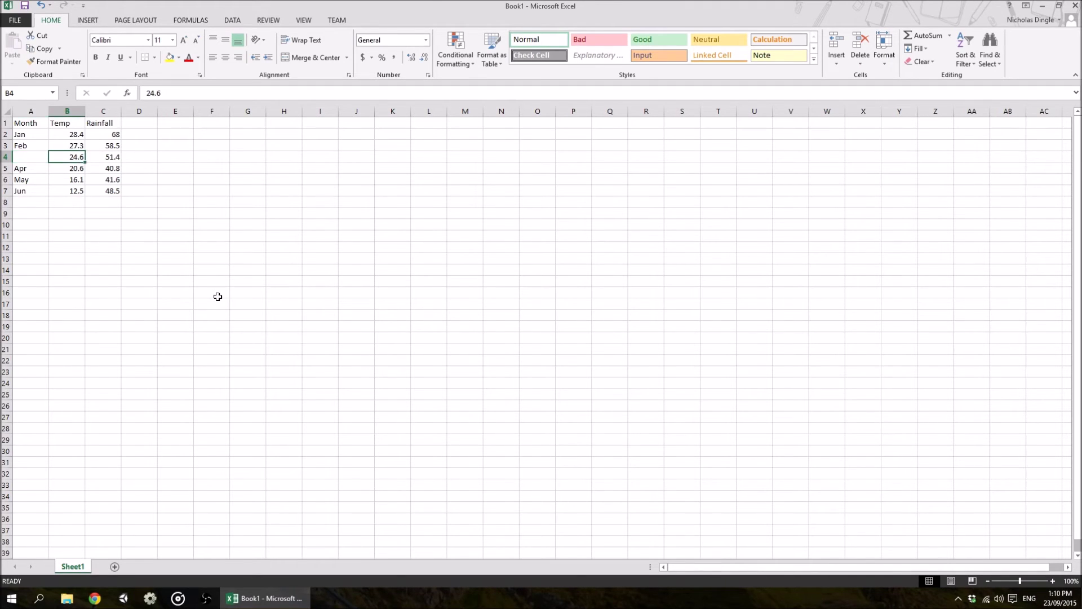
pyautogui.press('Delete')
pyautogui.press('Right')
pyautogui.press('Delete')
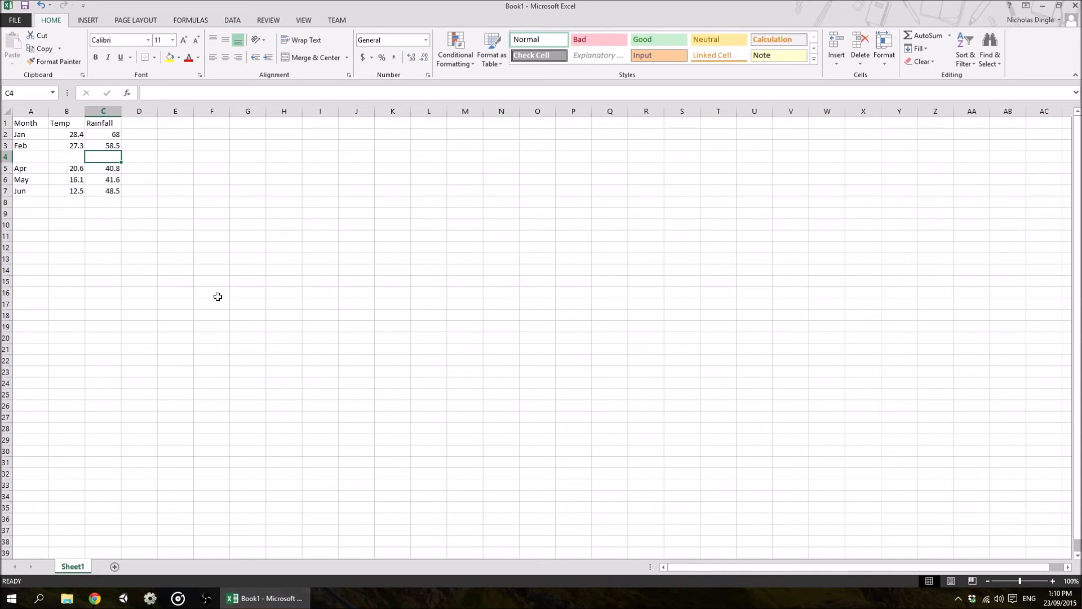
pyautogui.click(41, 5)
pyautogui.click(41, 6)
pyautogui.click(41, 6)
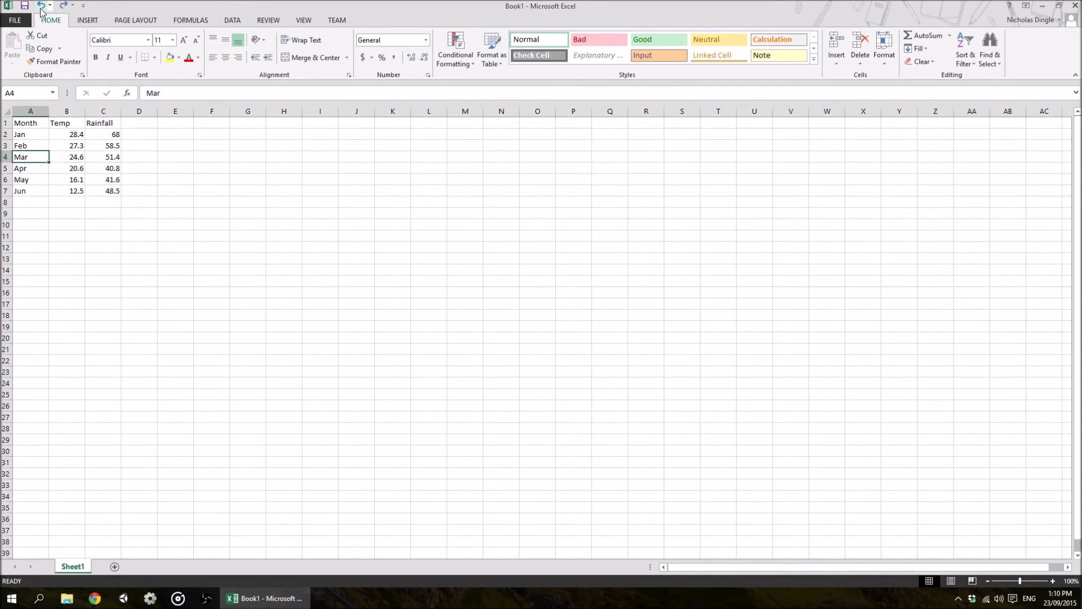
pyautogui.click(868, 35)
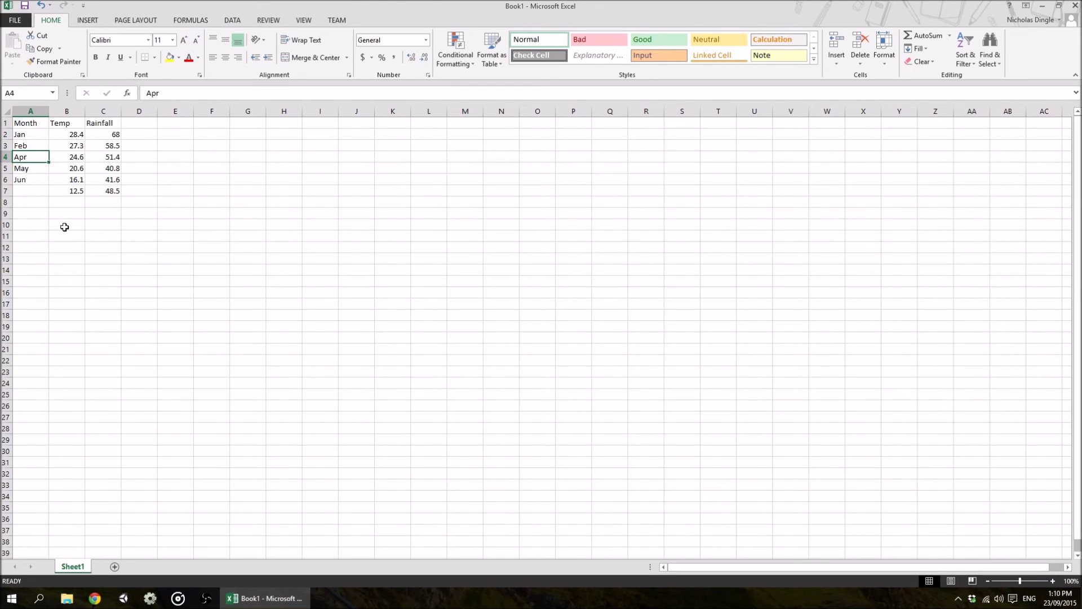
pyautogui.hotkey('ctrl', 'z')
pyautogui.moveTo(27, 157); pyautogui.dragTo(141, 158)
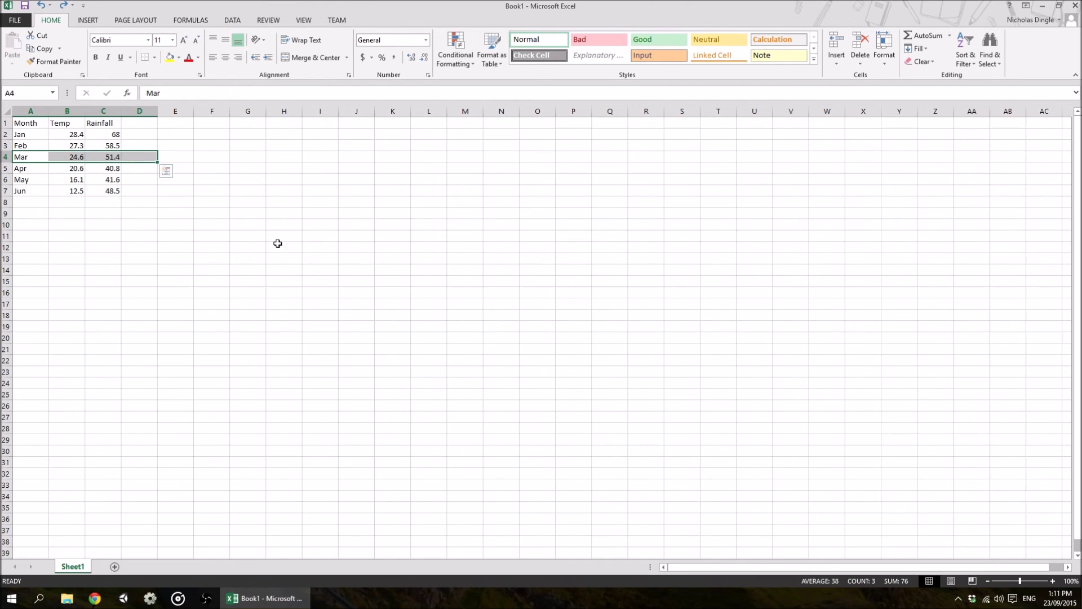
pyautogui.click(861, 40)
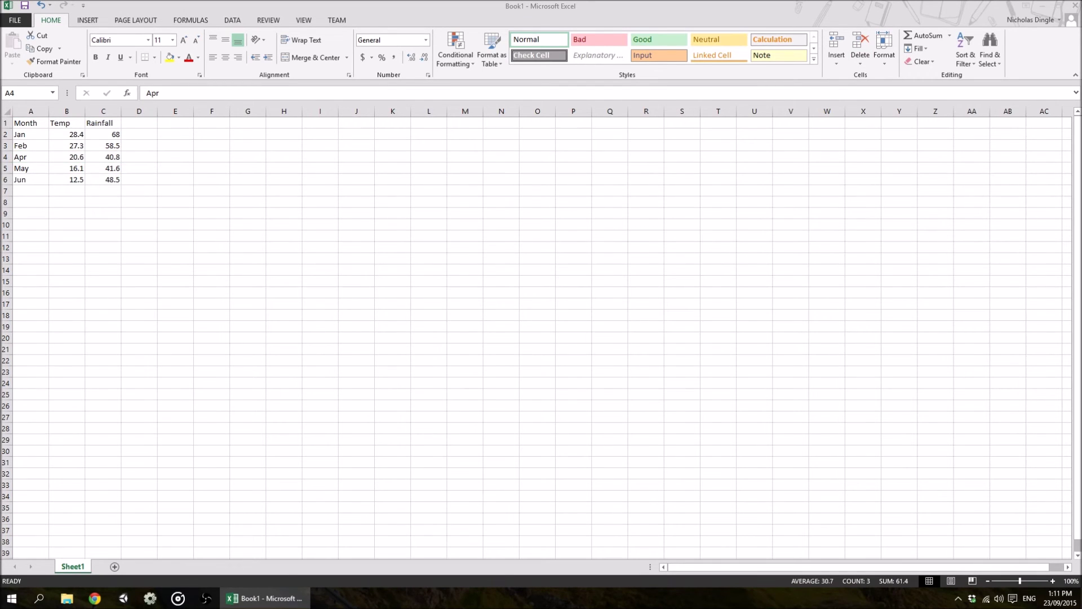
pyautogui.click(43, 7)
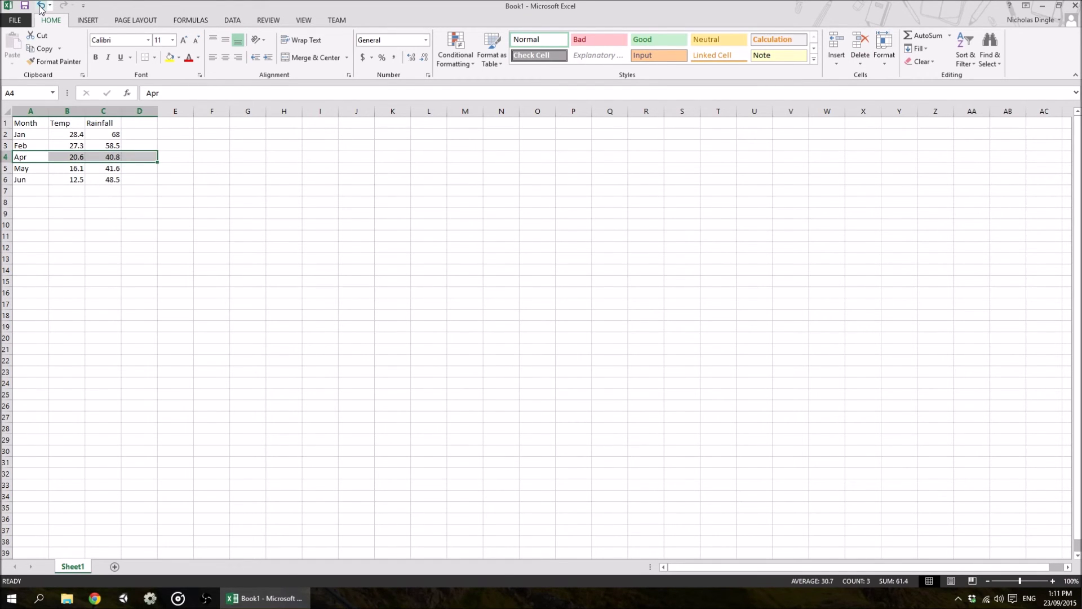
pyautogui.click(40, 6)
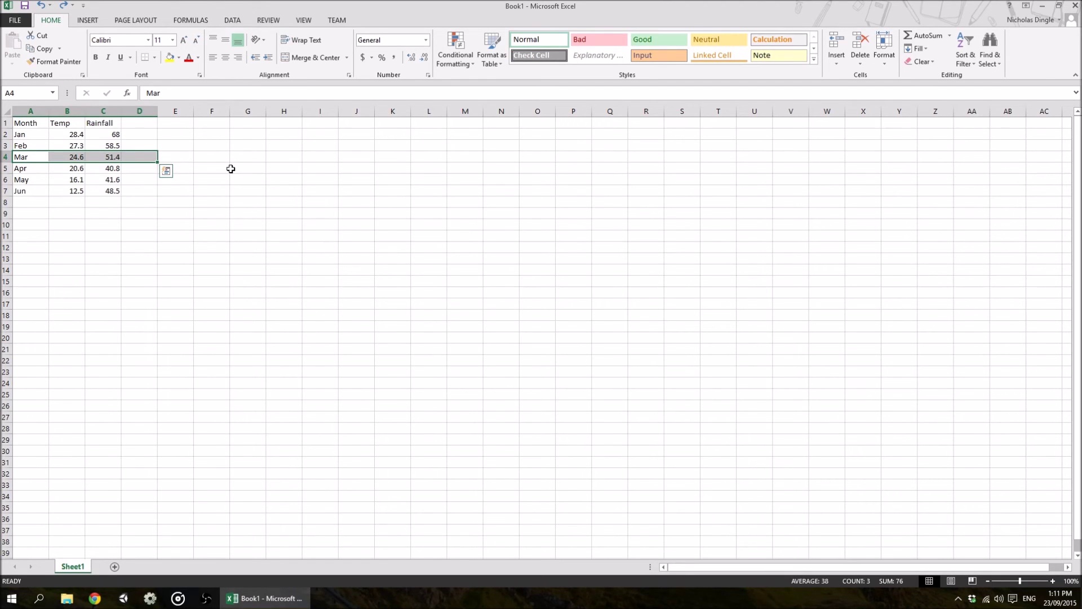
# - Copy the Temp and Rainfall values B2:C7 and paste them into E2:F7
pyautogui.click(206, 143)
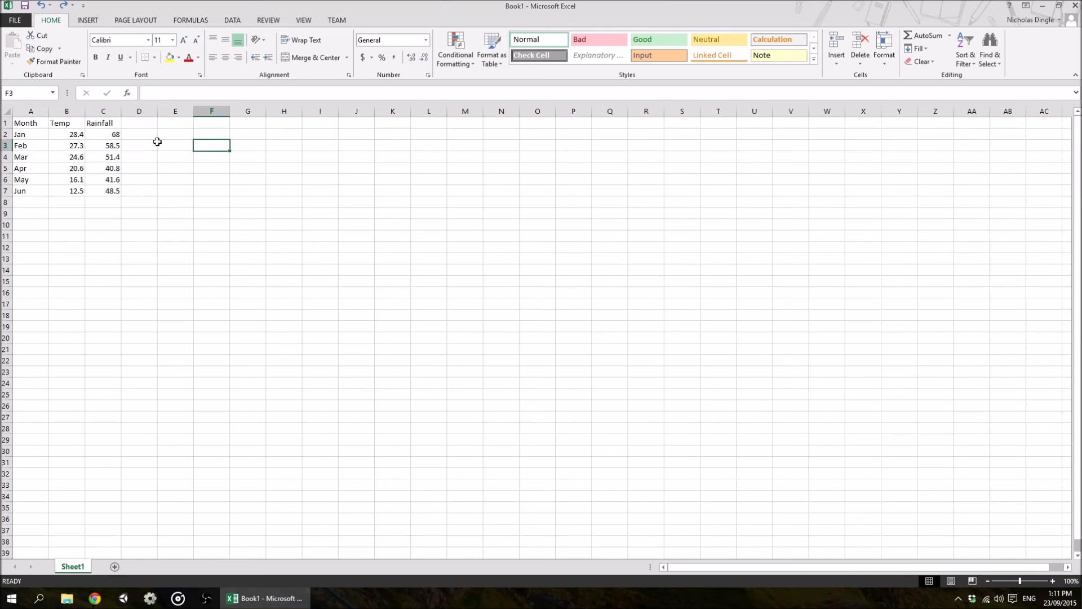
pyautogui.moveTo(74, 135); pyautogui.dragTo(104, 192)
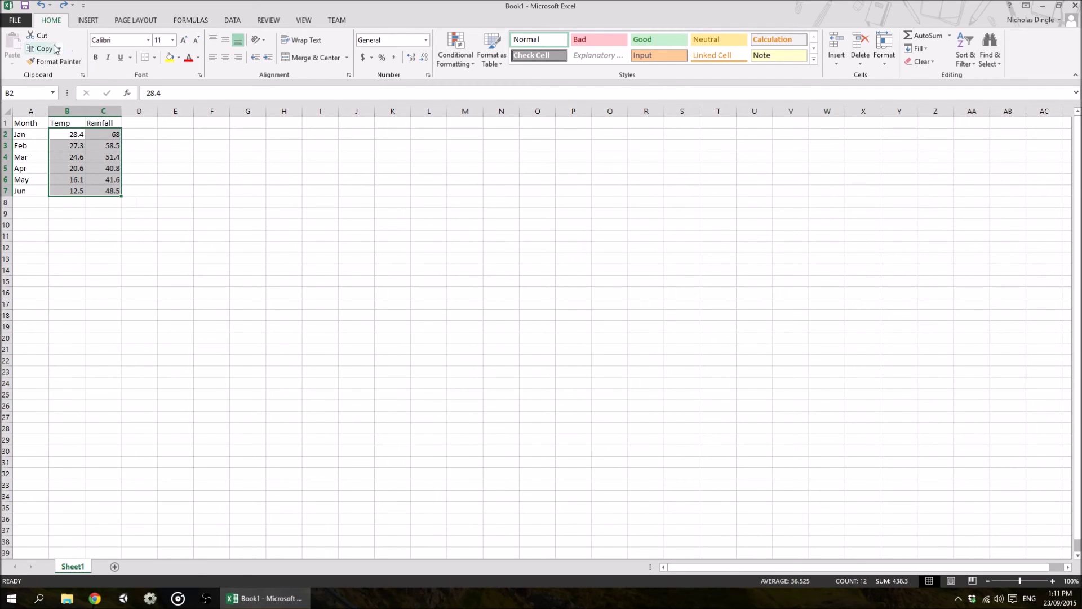
pyautogui.click(38, 56)
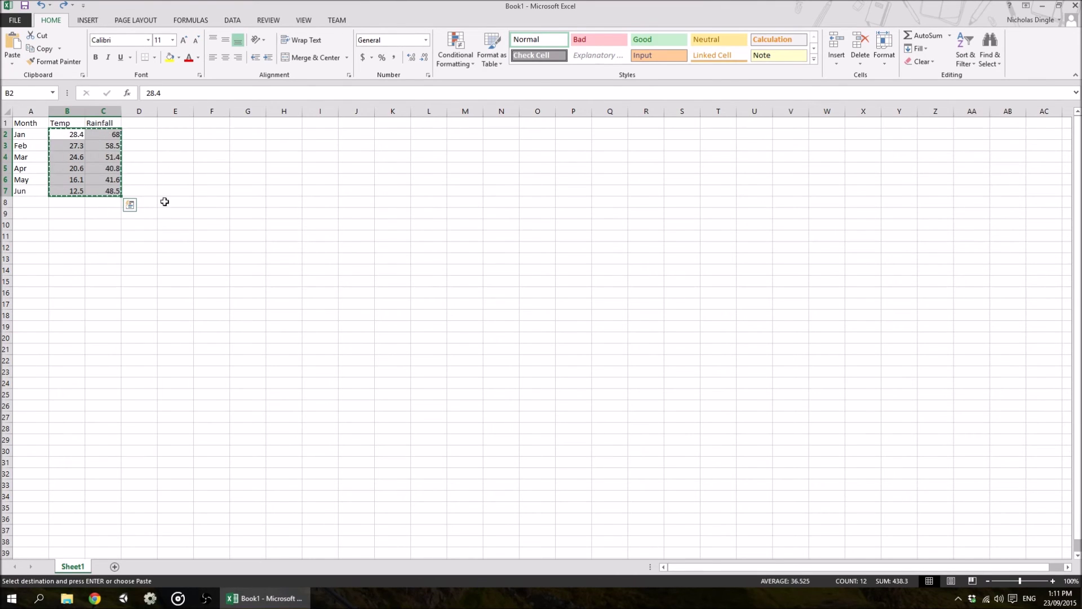
pyautogui.click(175, 235)
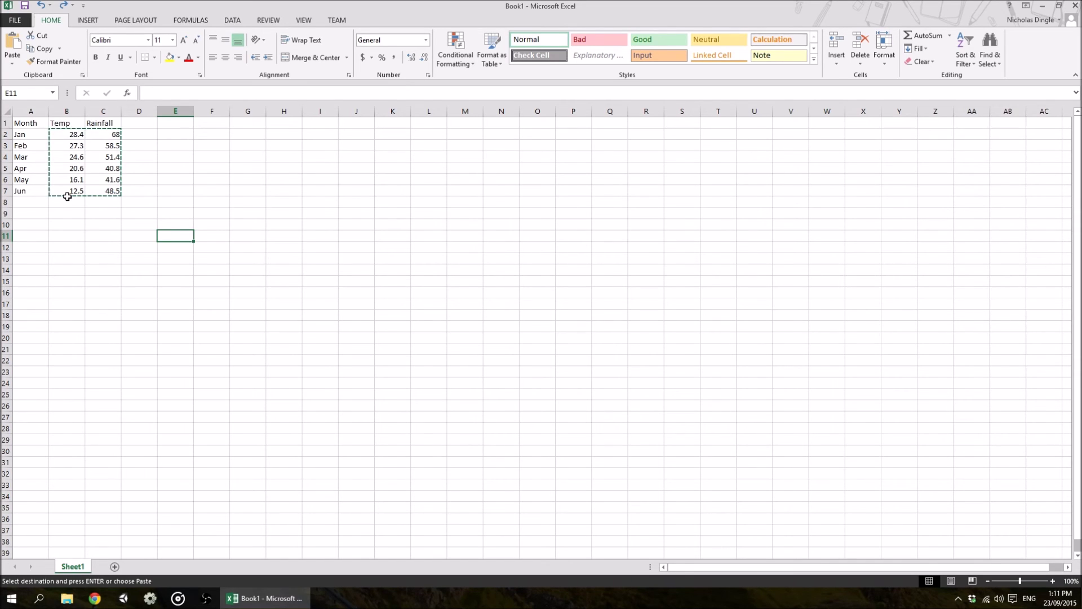
pyautogui.click(187, 135)
pyautogui.click(299, 146)
pyautogui.click(299, 182)
pyautogui.click(181, 138)
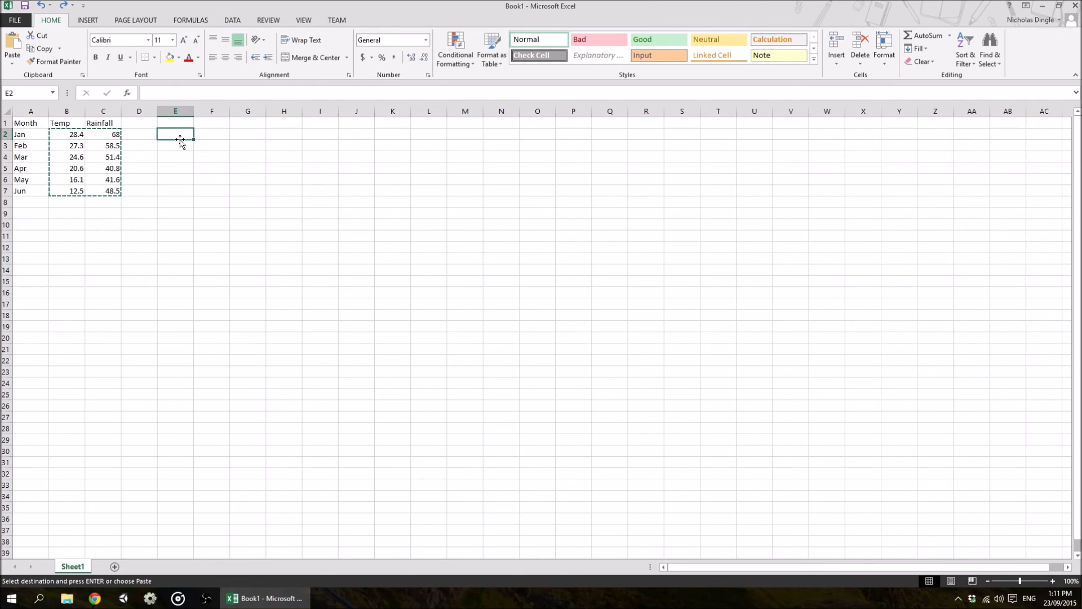
pyautogui.click(13, 42)
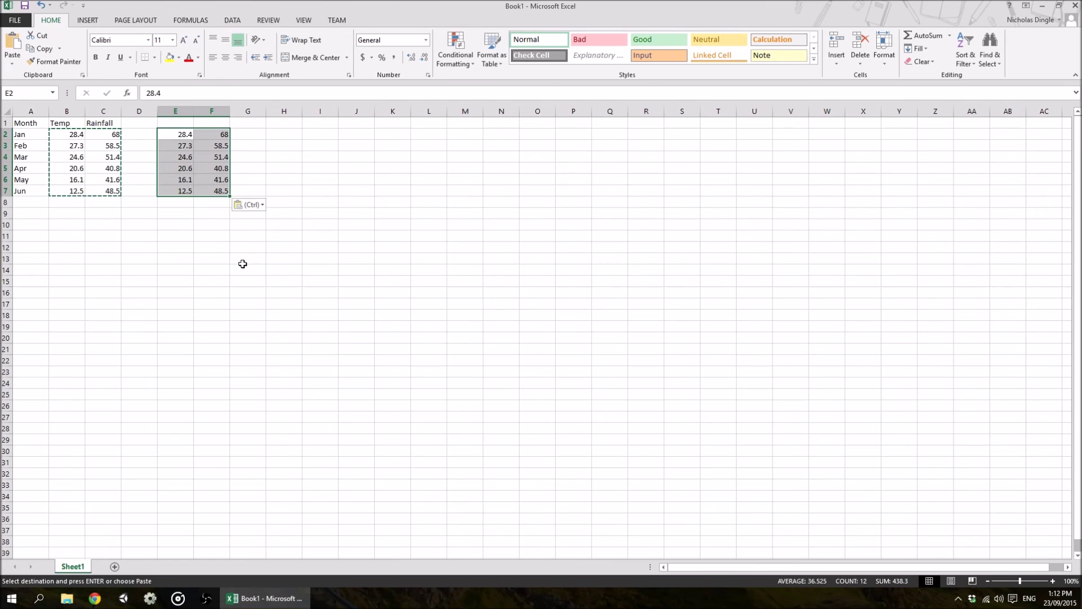
pyautogui.click(241, 260)
# - Erase the 28.4 from E2 in edit mode
pyautogui.click(179, 131)
pyautogui.press('Left')
pyautogui.press('Left')
pyautogui.press('Left')
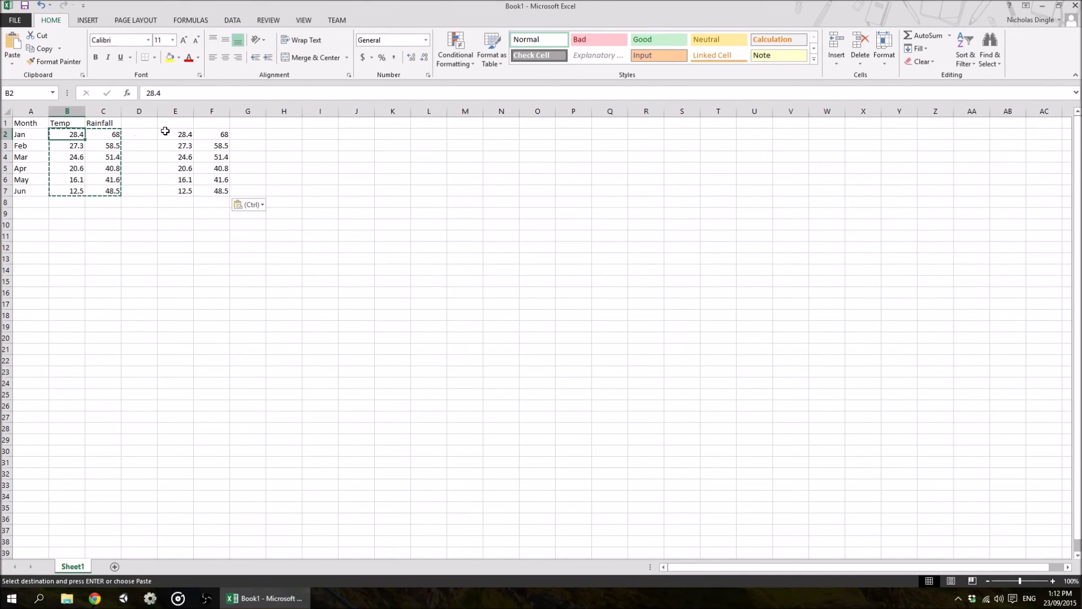
pyautogui.click(167, 131)
pyautogui.press('Left')
pyautogui.press('Left')
pyautogui.press('Left')
pyautogui.click(163, 133)
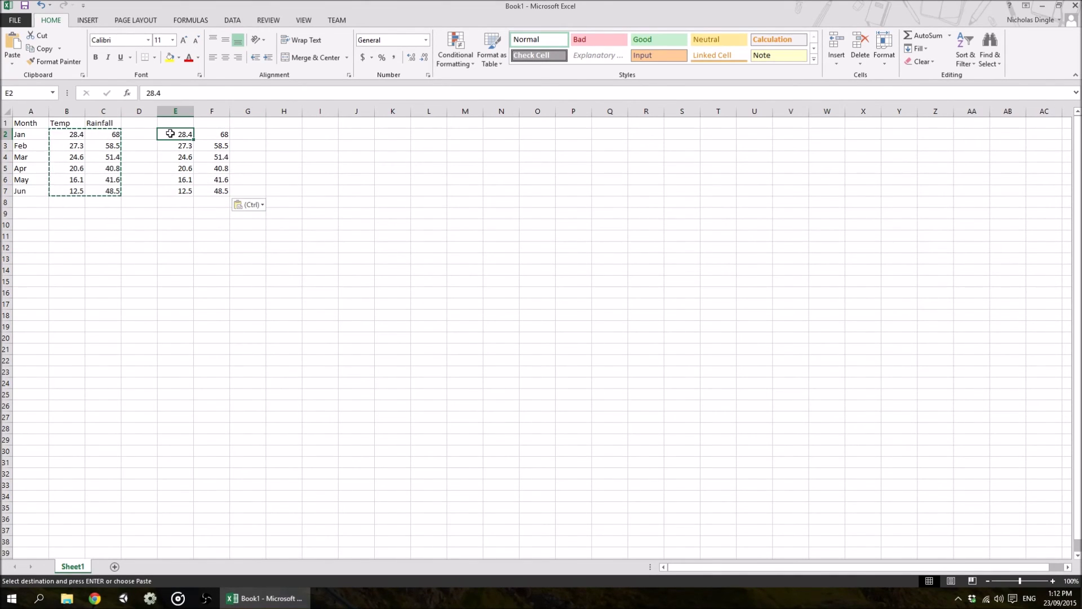
pyautogui.press('F2')
pyautogui.press('BackSpace')
pyautogui.press('BackSpace')
pyautogui.press('BackSpace')
pyautogui.press('BackSpace')
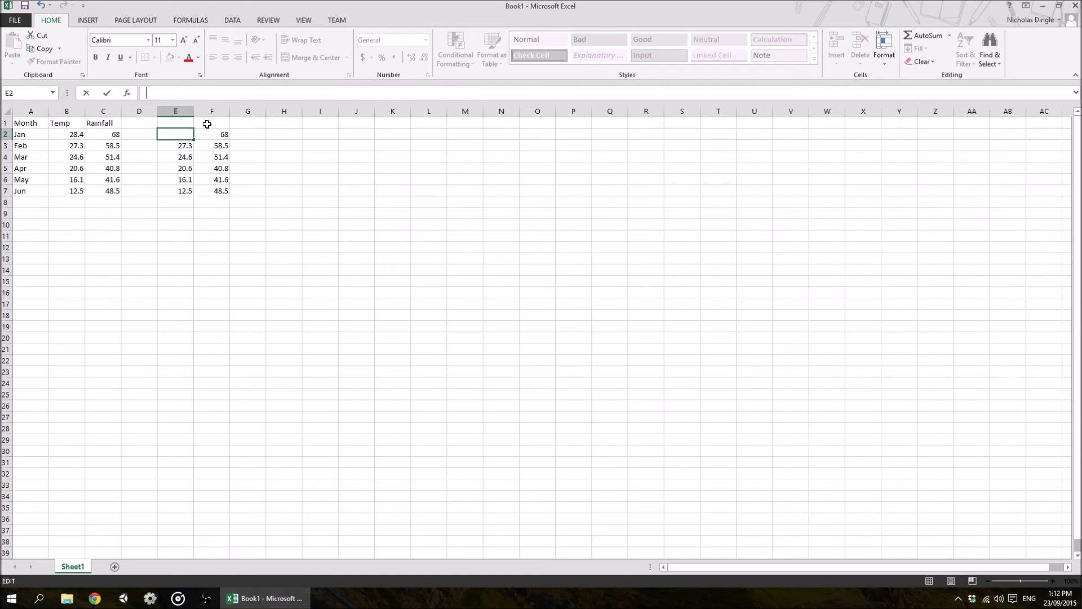
# - Enter 90 in E2
pyautogui.write('90')
pyautogui.press('Return')
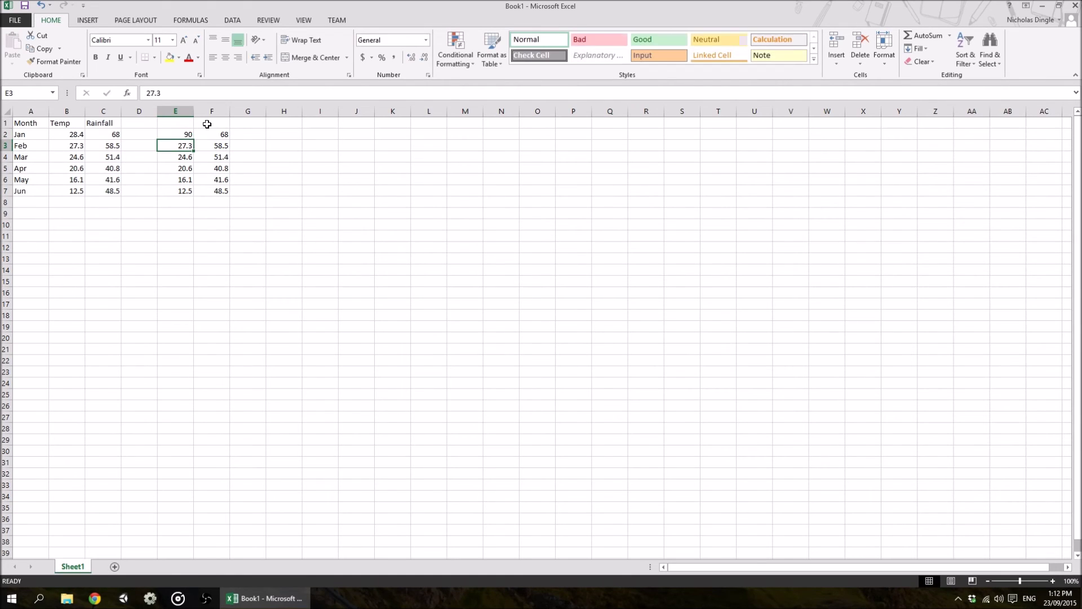
pyautogui.click(80, 135)
pyautogui.click(182, 133)
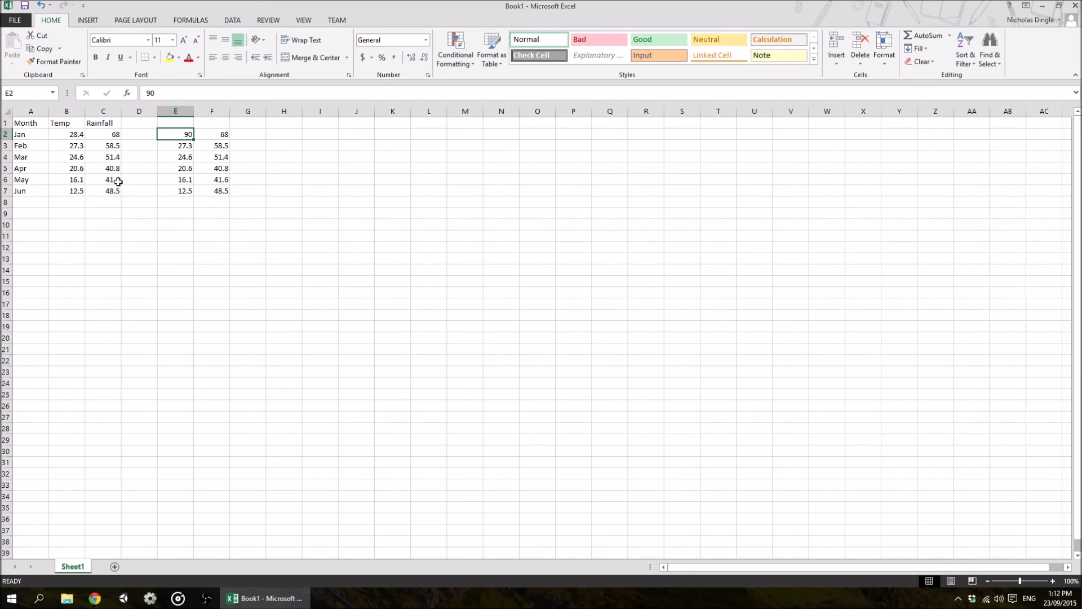
# - Clear the duplicate values from E2:F7
pyautogui.click(176, 211)
pyautogui.moveTo(175, 138); pyautogui.dragTo(214, 191)
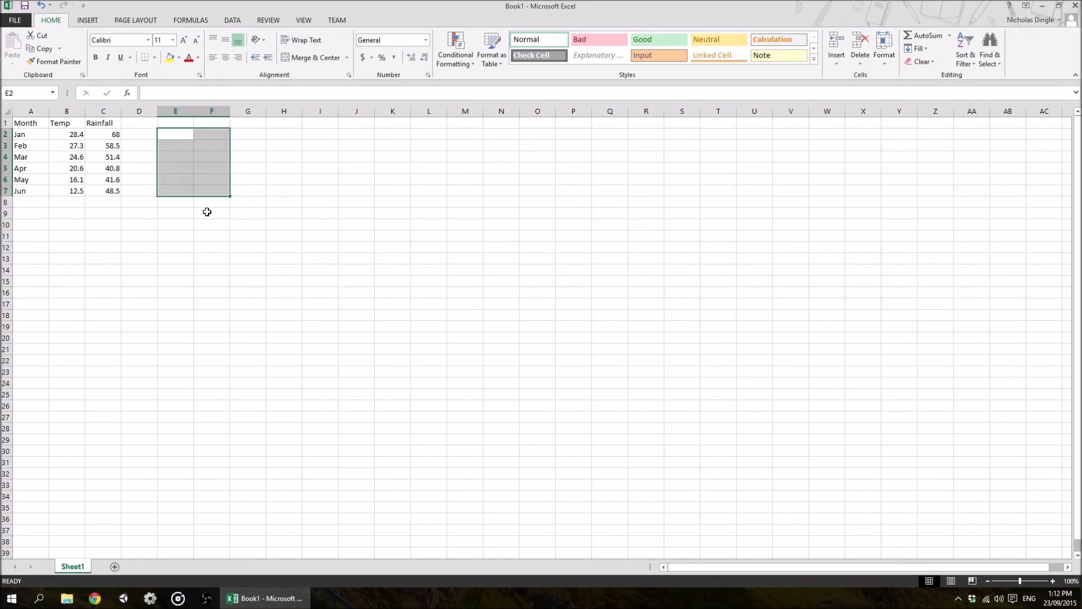
pyautogui.press('Delete')
pyautogui.click(211, 213)
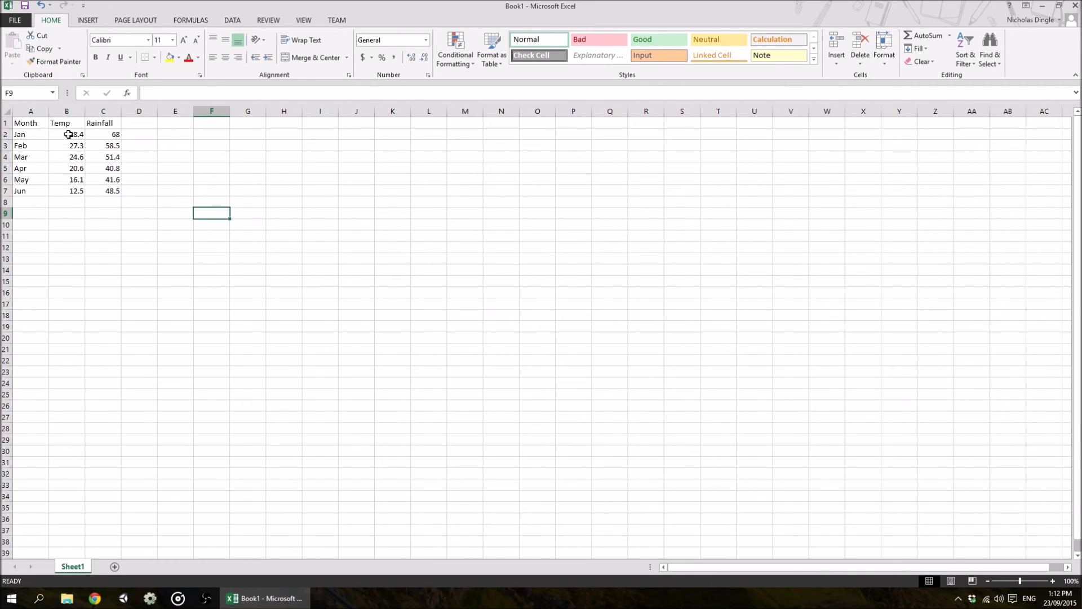
# - Cut the Temp and Rainfall values from B2:C7 and paste them at G2
pyautogui.moveTo(68, 133); pyautogui.dragTo(103, 190)
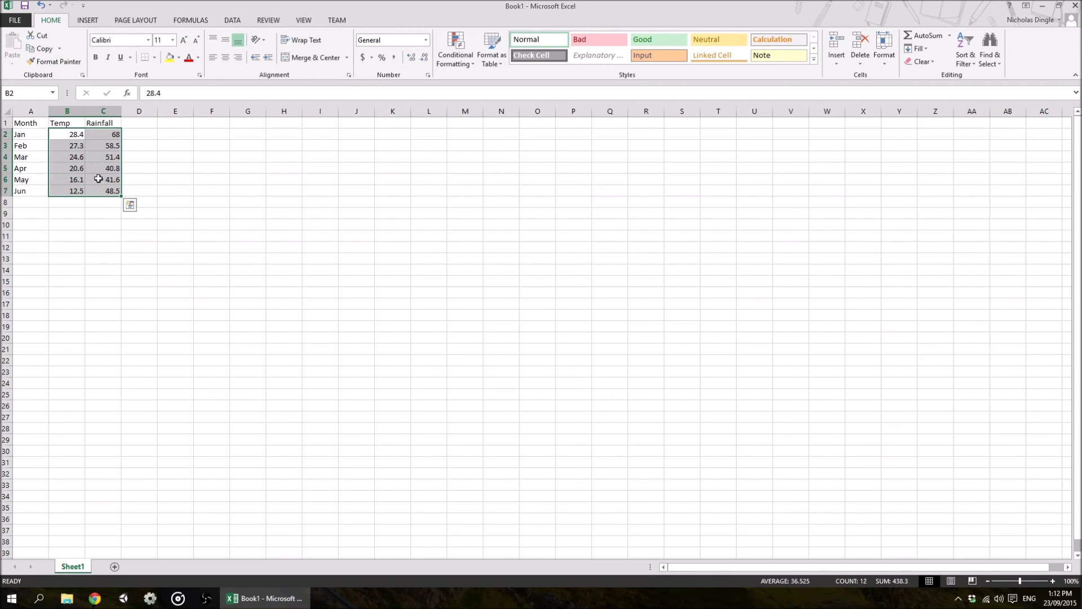
pyautogui.click(38, 37)
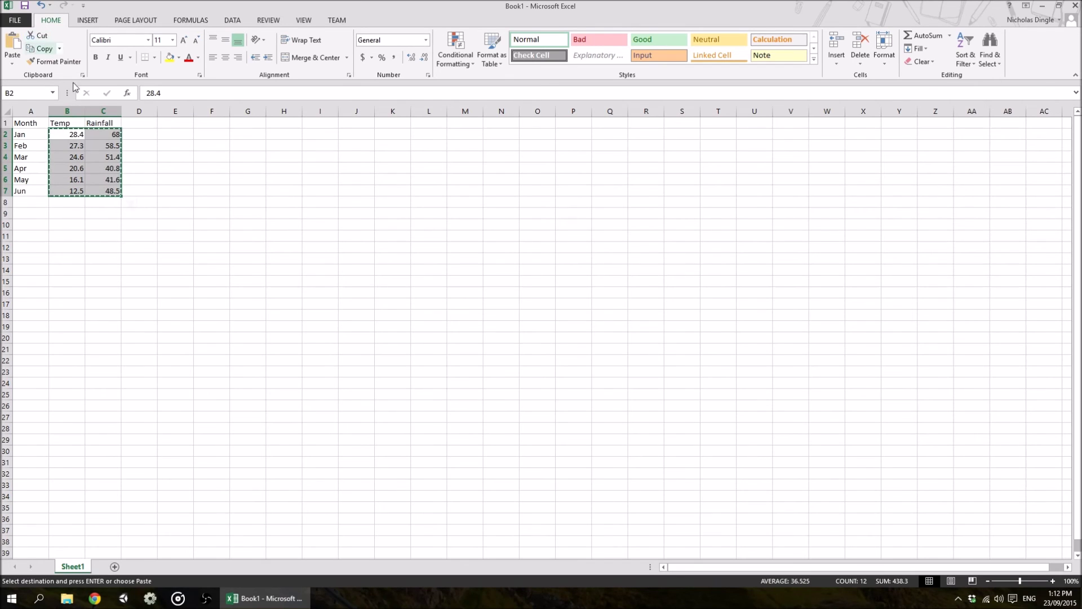
pyautogui.click(242, 135)
pyautogui.hotkey('ctrl', 'v')
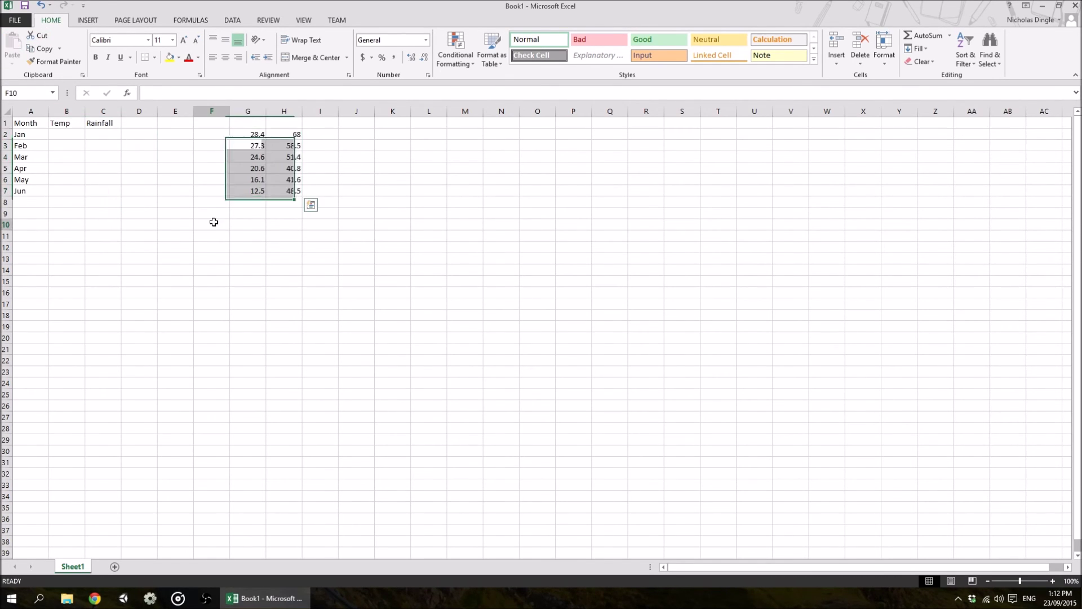
pyautogui.click(214, 224)
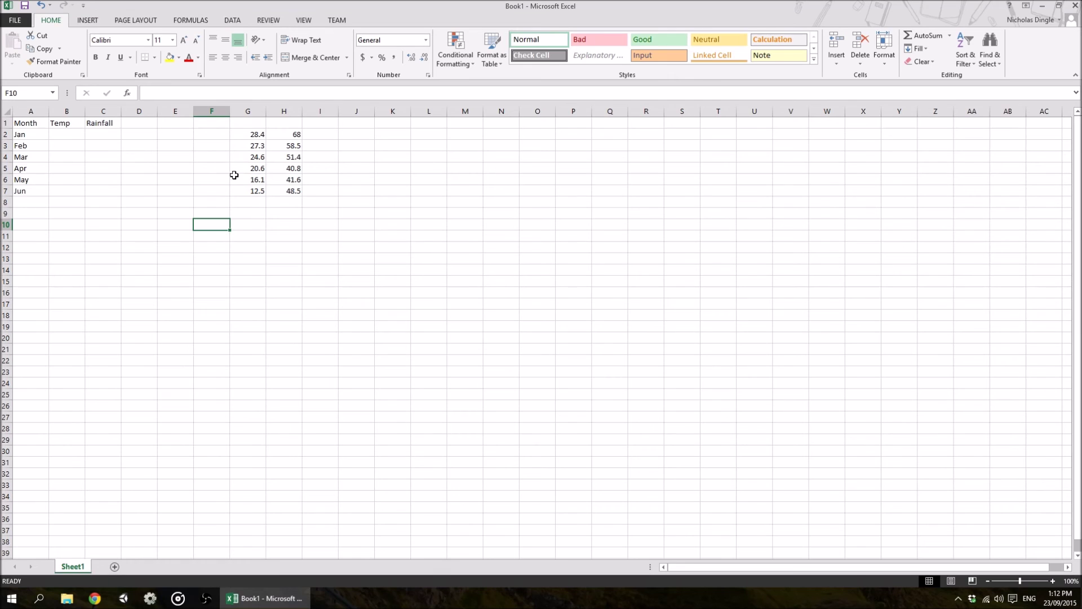
# - Drag the G2:H7 values back into B2:C7
pyautogui.click(255, 133)
pyautogui.moveTo(250, 131); pyautogui.dragTo(280, 193)
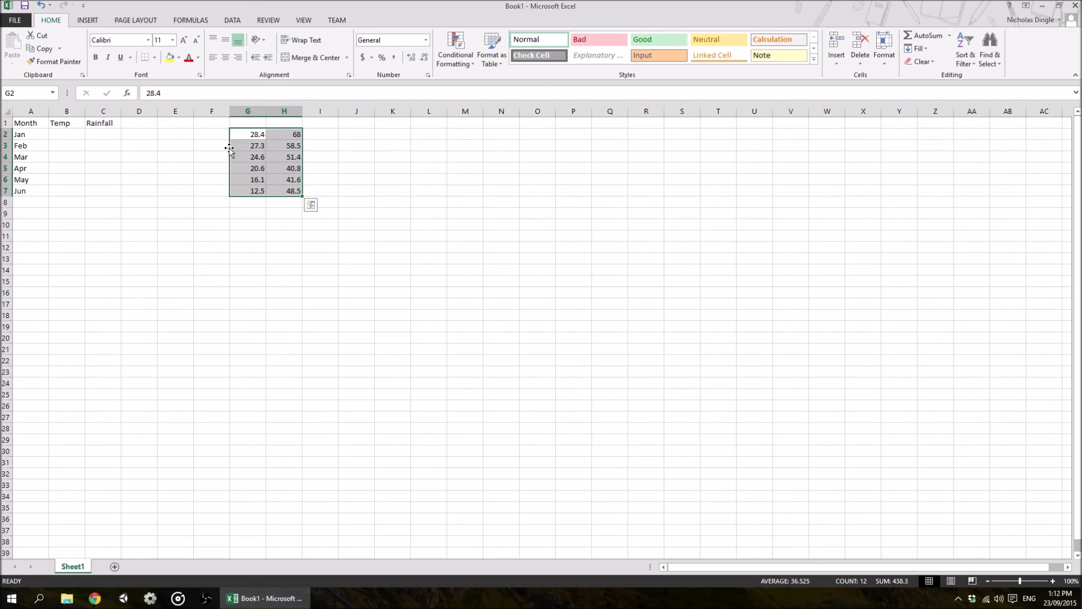
pyautogui.moveTo(229, 149); pyautogui.dragTo(72, 150)
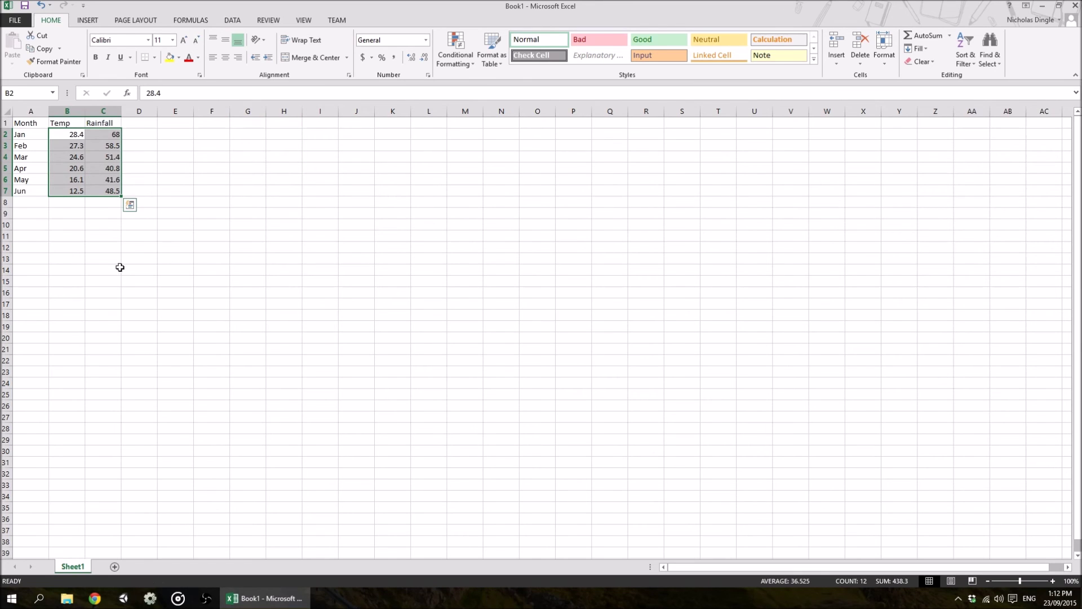
pyautogui.click(106, 247)
# - Try moving the May rainfall 41.6 and the April values by their borders, then undo
pyautogui.click(101, 179)
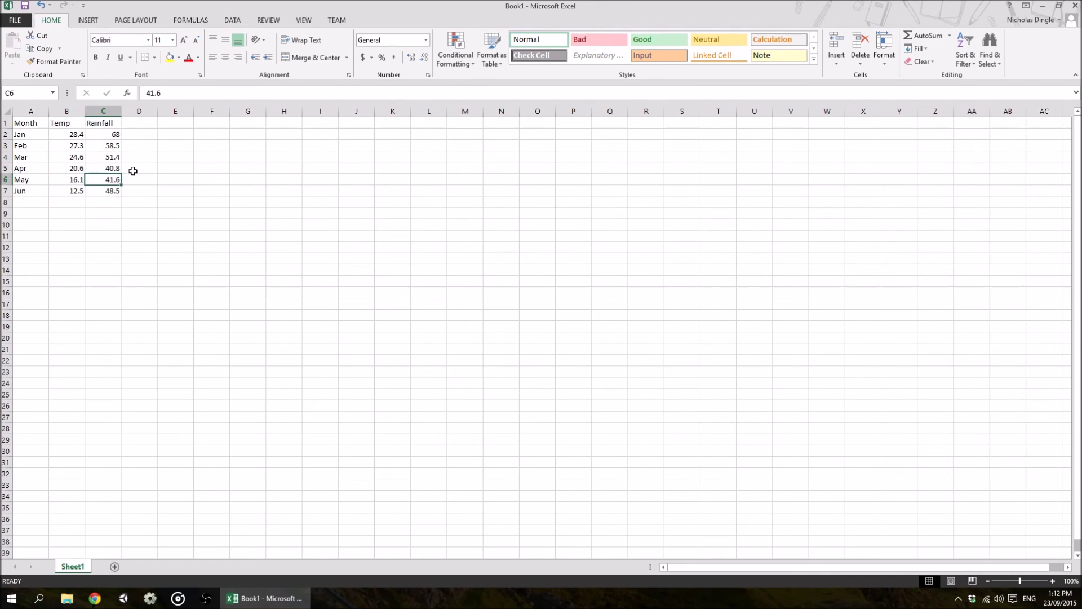
pyautogui.moveTo(111, 176); pyautogui.dragTo(228, 179)
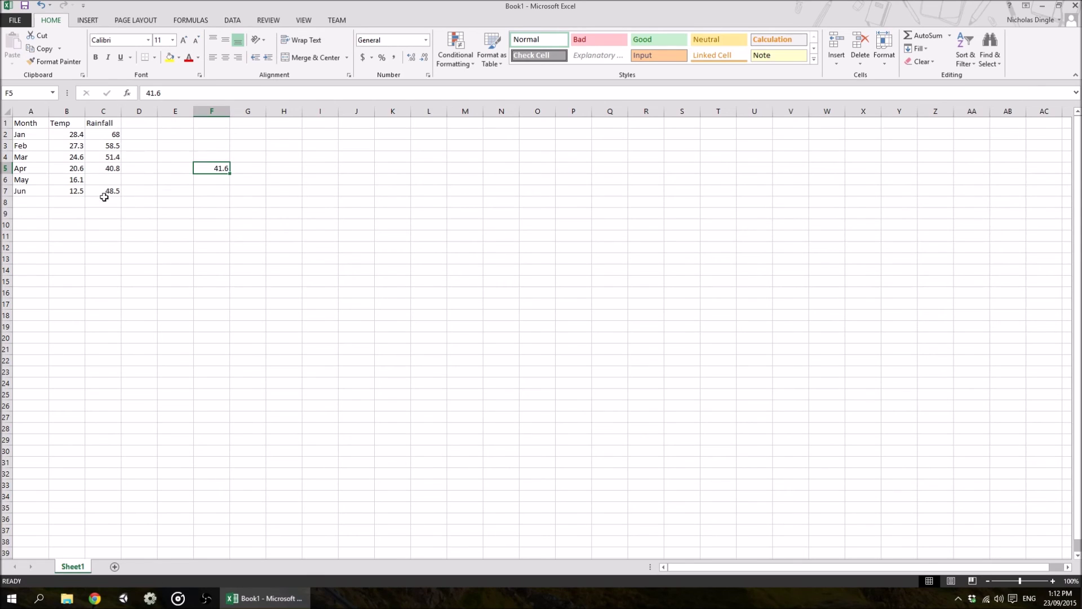
pyautogui.moveTo(101, 171); pyautogui.dragTo(227, 206)
pyautogui.click(238, 323)
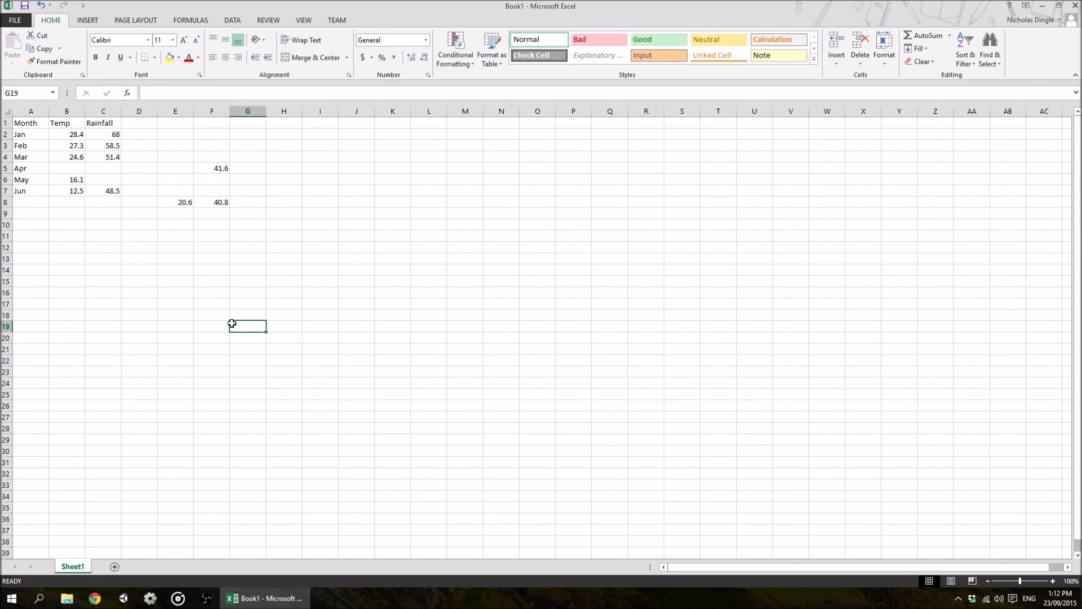
pyautogui.click(40, 7)
pyautogui.click(39, 7)
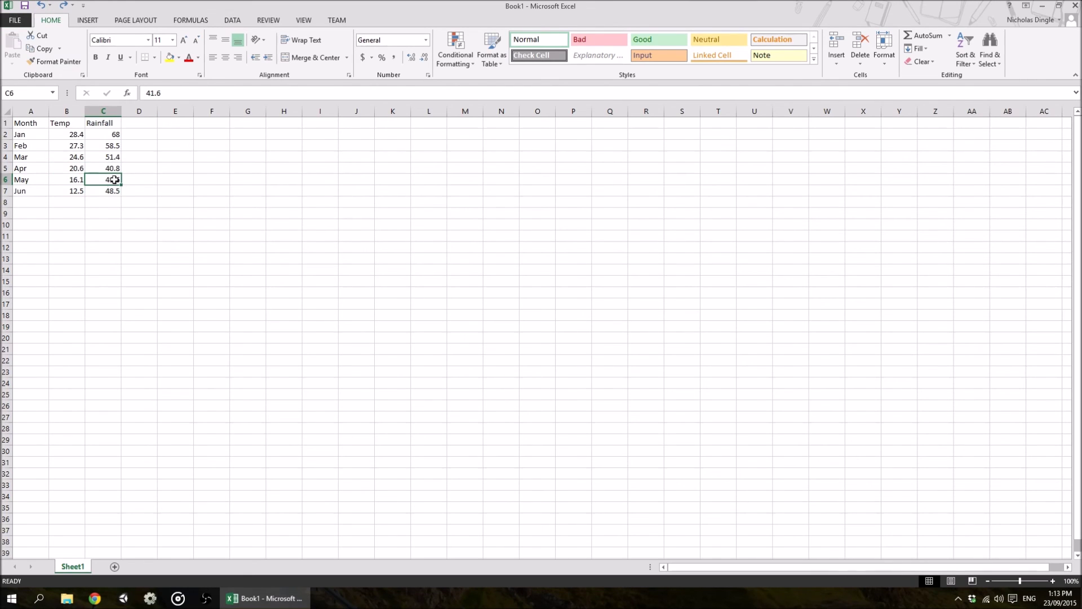
pyautogui.click(107, 211)
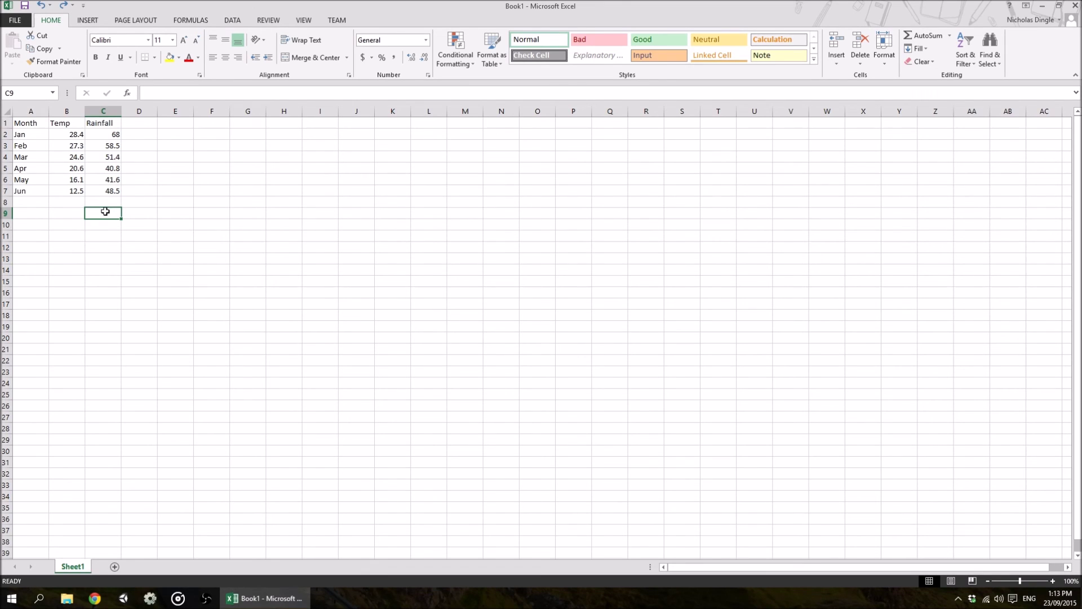
pyautogui.click(29, 192)
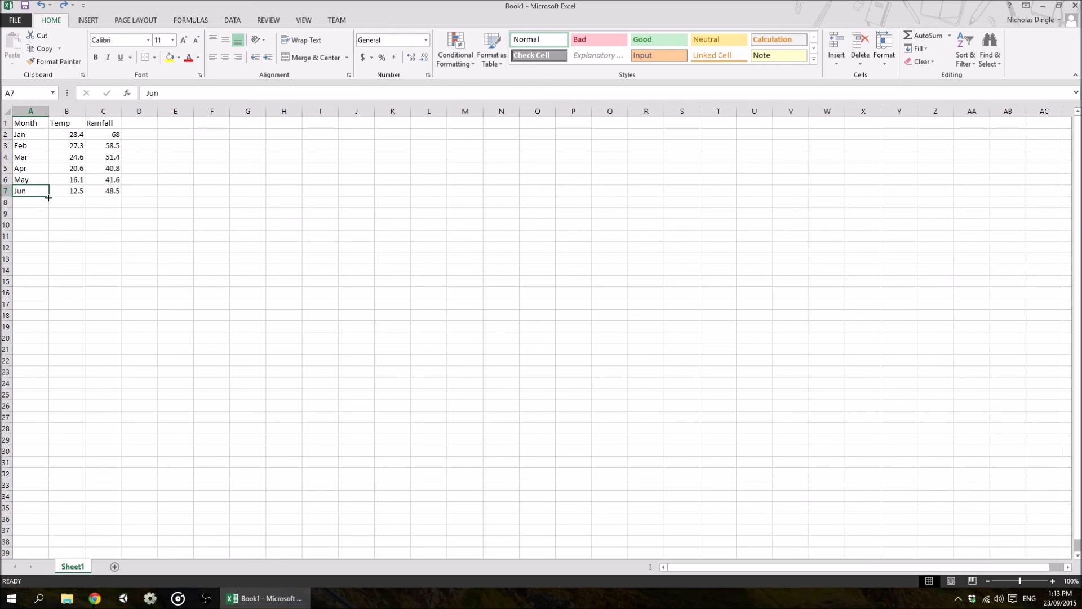
pyautogui.click(25, 134)
pyautogui.click(29, 146)
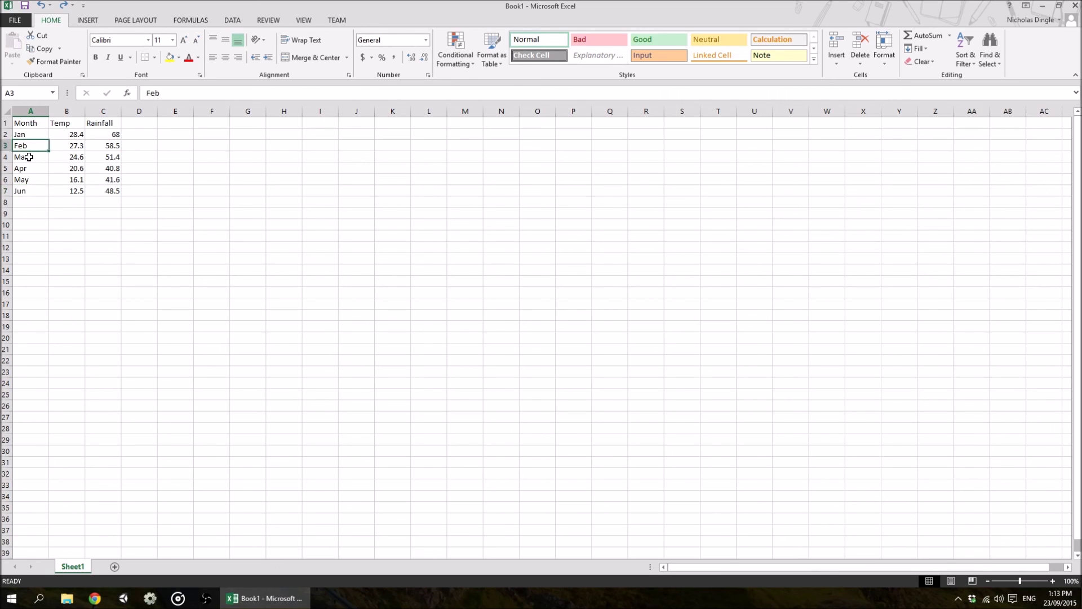
pyautogui.click(29, 157)
pyautogui.click(30, 169)
pyautogui.click(29, 180)
pyautogui.click(29, 191)
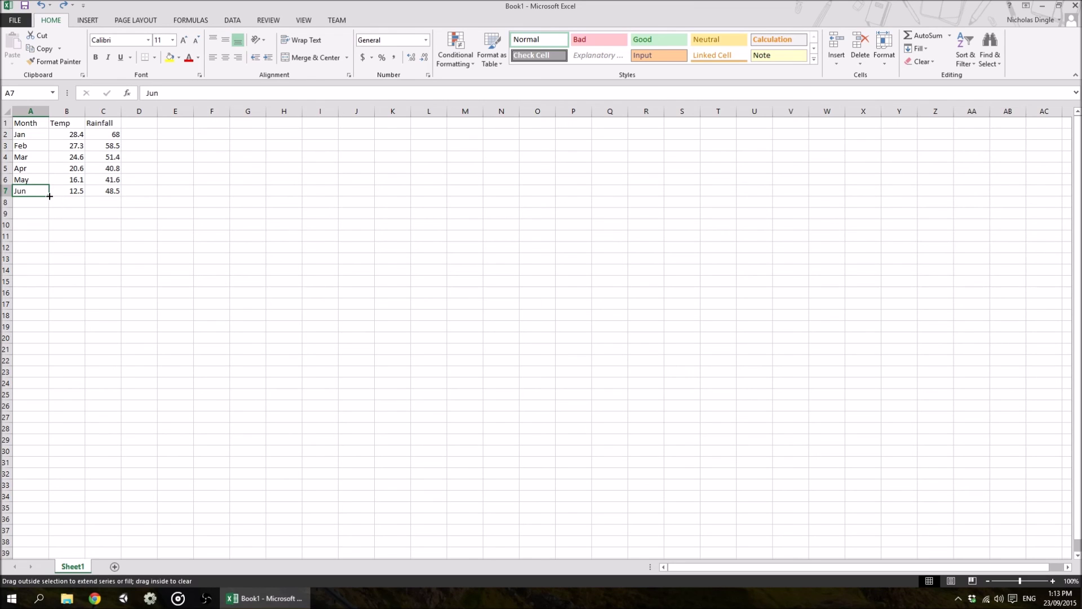
# - Auto-fill Jul through Dec into A8:A13 from Jun and check each filled month
pyautogui.moveTo(49, 195); pyautogui.dragTo(50, 265)
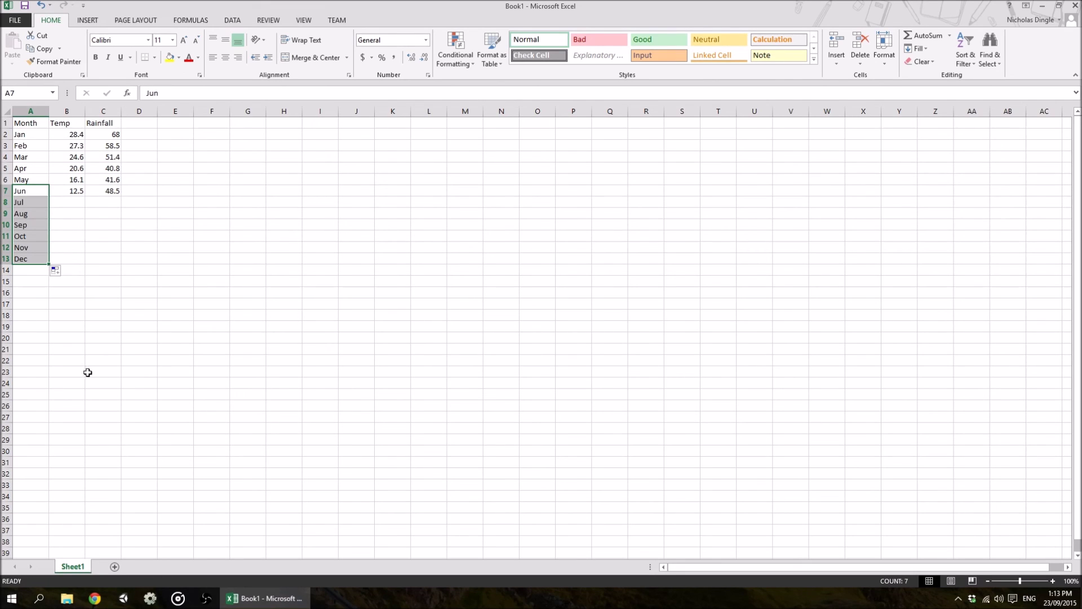
pyautogui.click(99, 248)
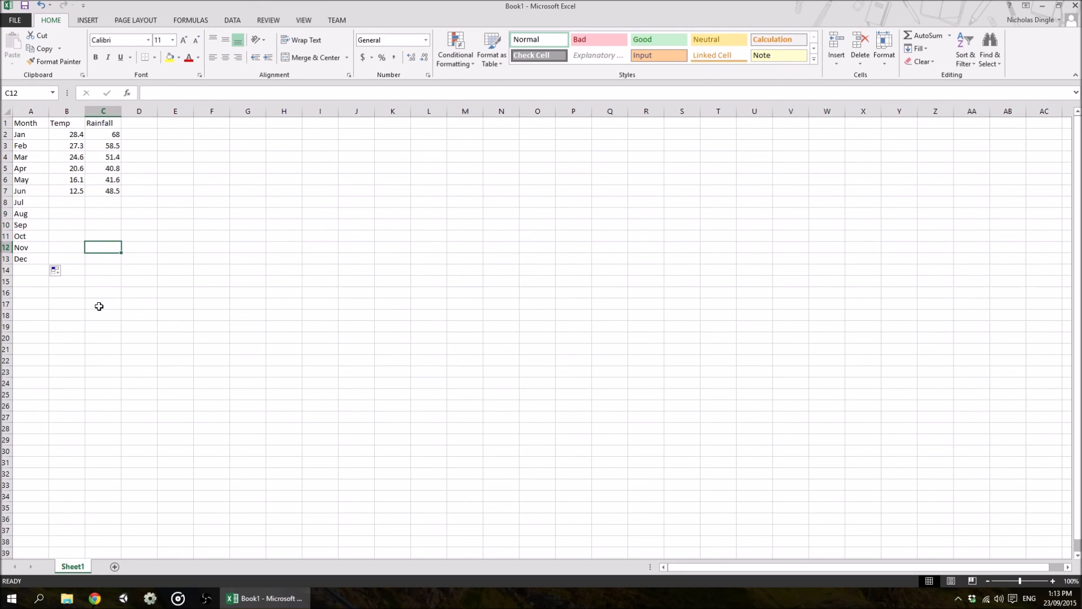
pyautogui.click(75, 201)
pyautogui.click(103, 213)
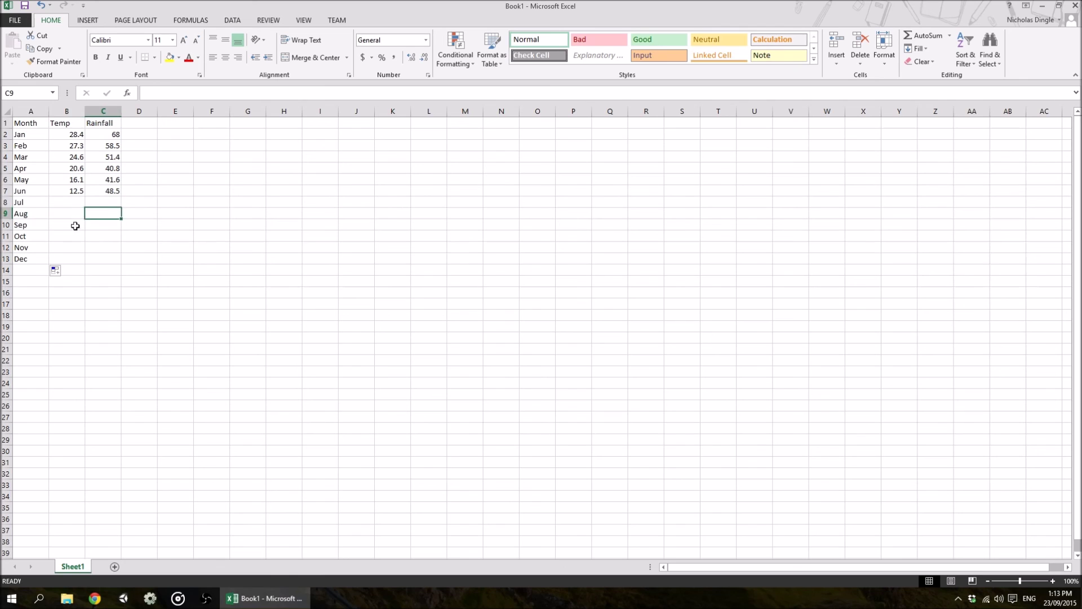
pyautogui.click(97, 225)
pyautogui.click(91, 236)
pyautogui.click(79, 247)
pyautogui.click(31, 247)
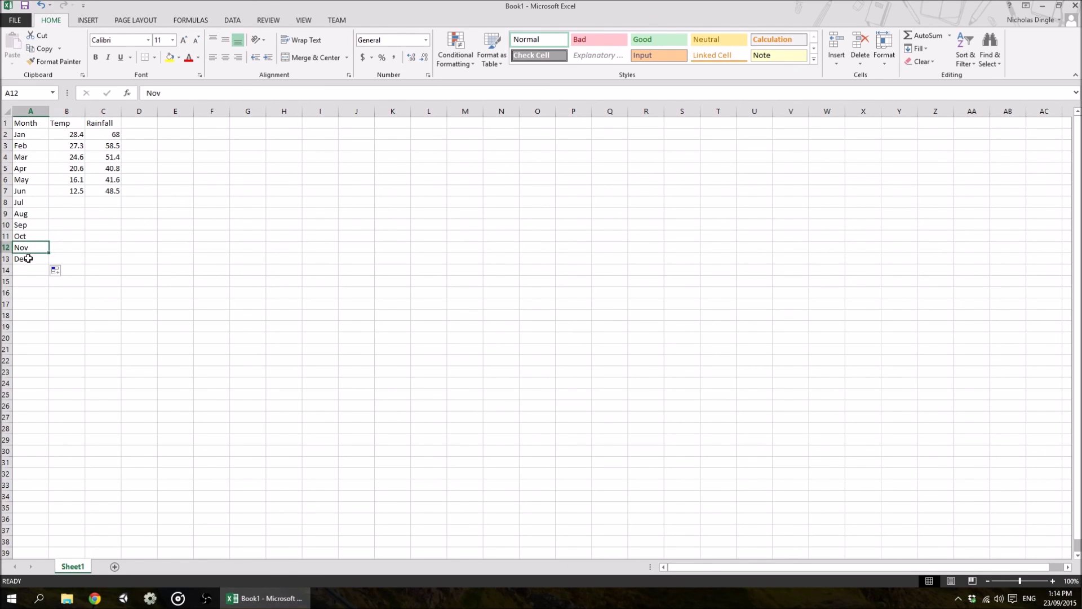
pyautogui.click(28, 258)
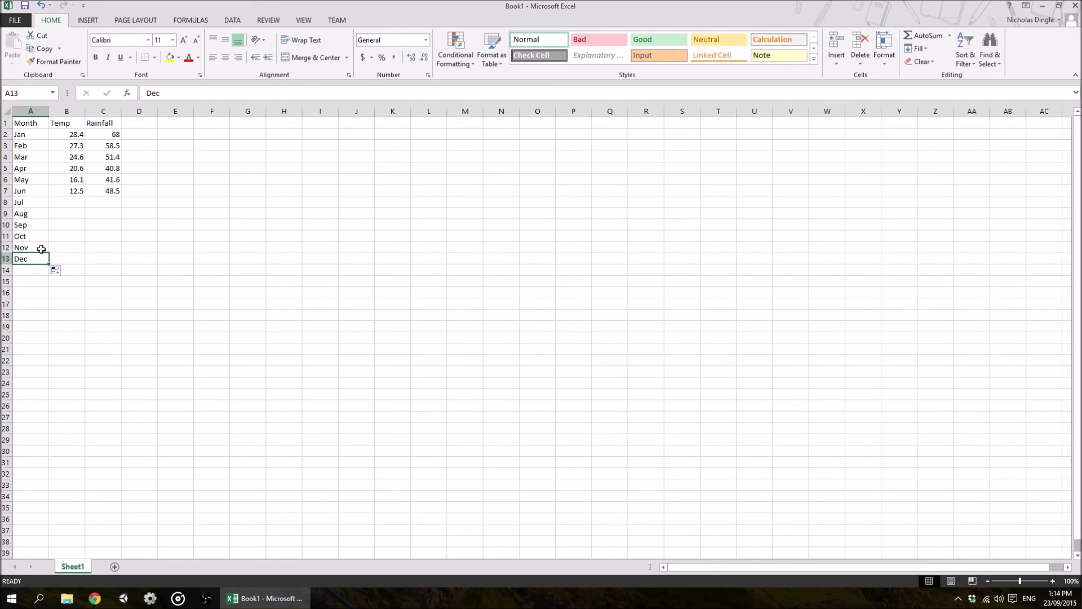
pyautogui.click(32, 192)
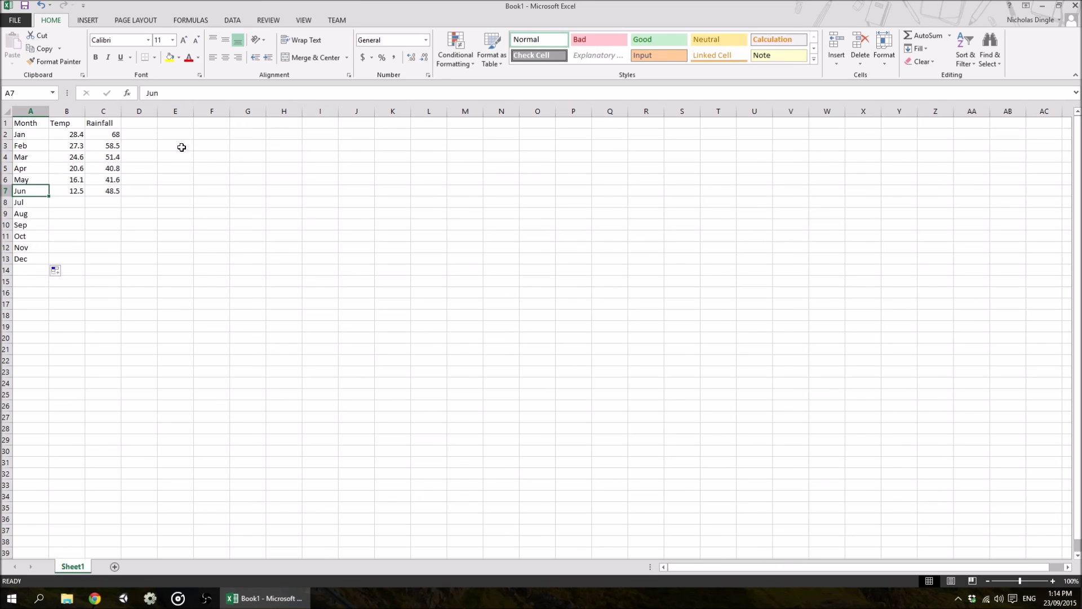
pyautogui.click(182, 148)
# - Enter 1, 2 and 3 in E1:E3
pyautogui.press('Up')
pyautogui.press('Up')
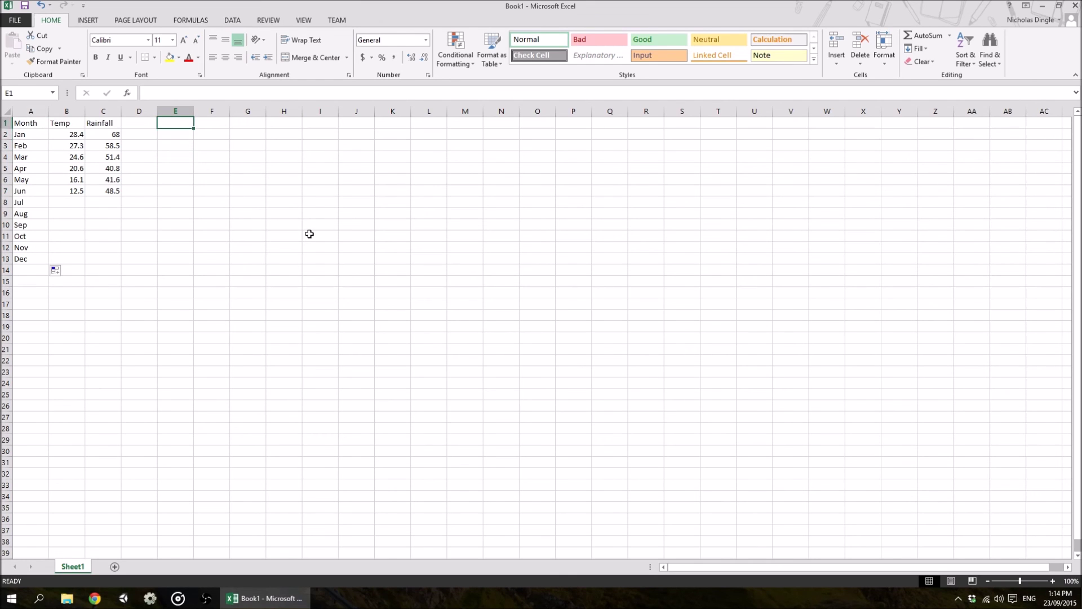
pyautogui.write('1')
pyautogui.press('Return')
pyautogui.write('2')
pyautogui.press('Return')
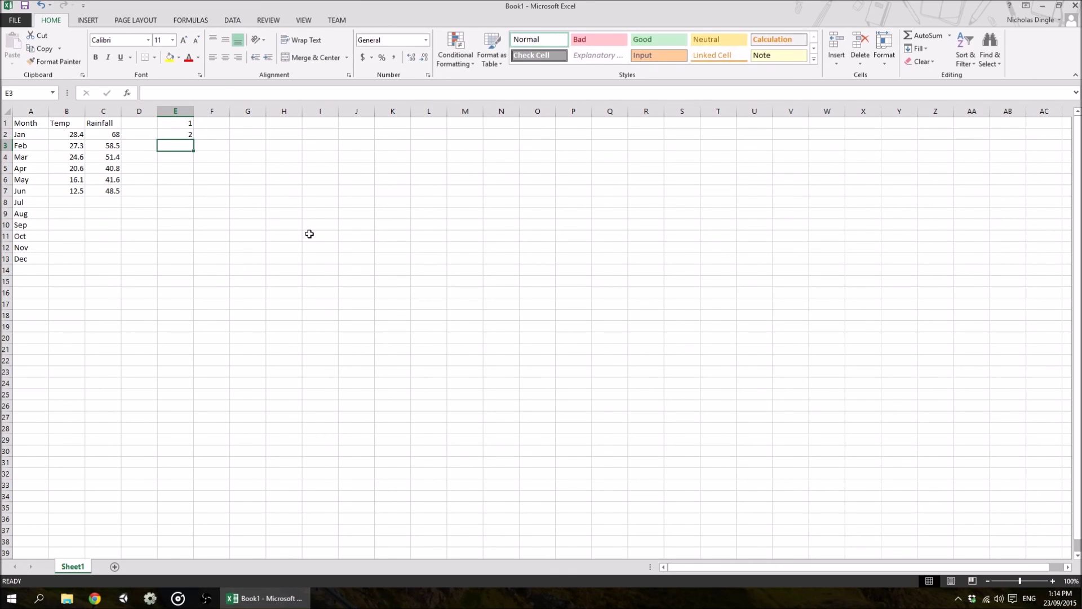
pyautogui.write('3')
pyautogui.press('Return')
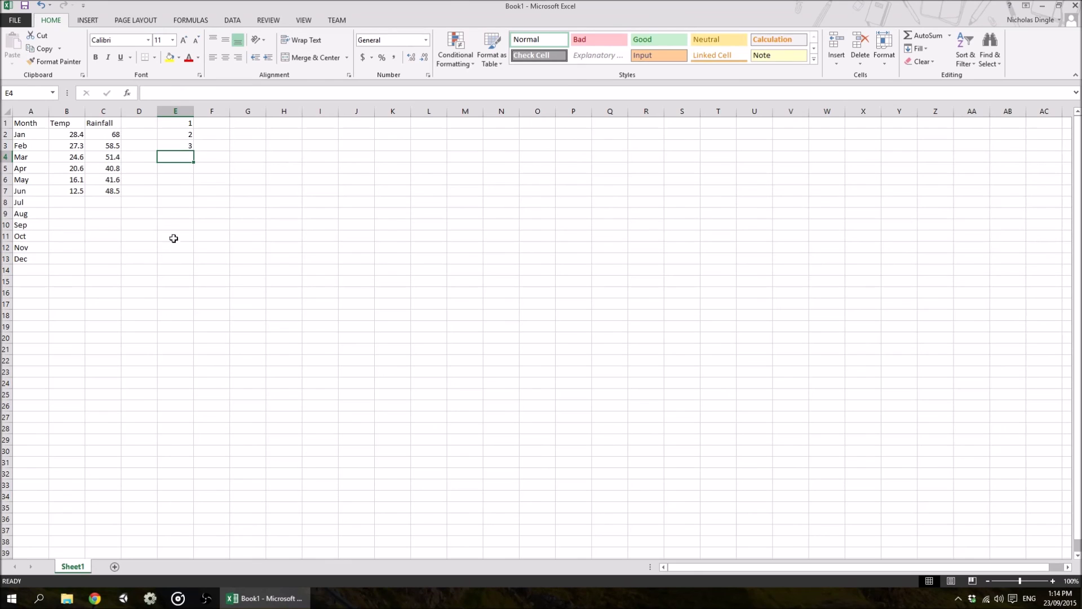
# - Remove the 3s accidentally copied down to E16, then select the E1:E3 starting values
pyautogui.click(183, 146)
pyautogui.moveTo(193, 152); pyautogui.dragTo(193, 293)
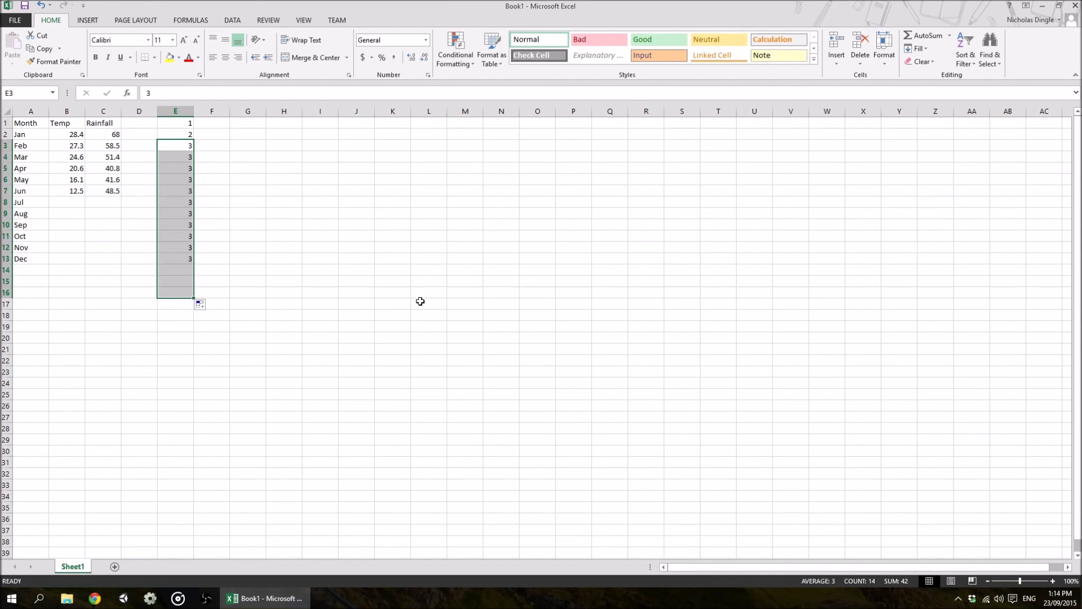
pyautogui.click(230, 186)
pyautogui.moveTo(191, 155); pyautogui.dragTo(189, 293)
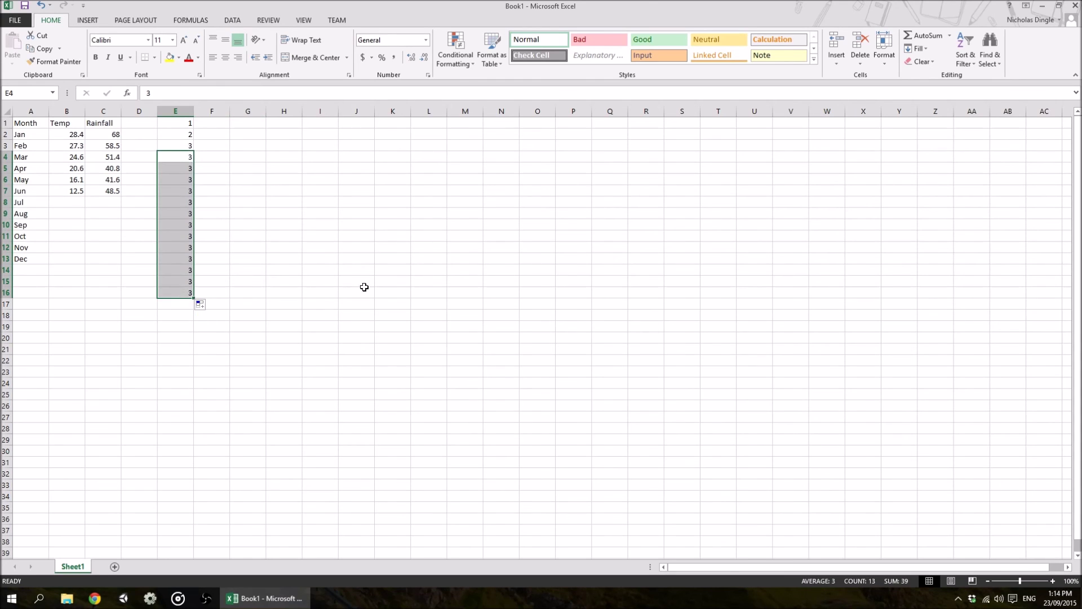
pyautogui.press('Delete')
pyautogui.click(284, 169)
pyautogui.moveTo(175, 122); pyautogui.dragTo(187, 377)
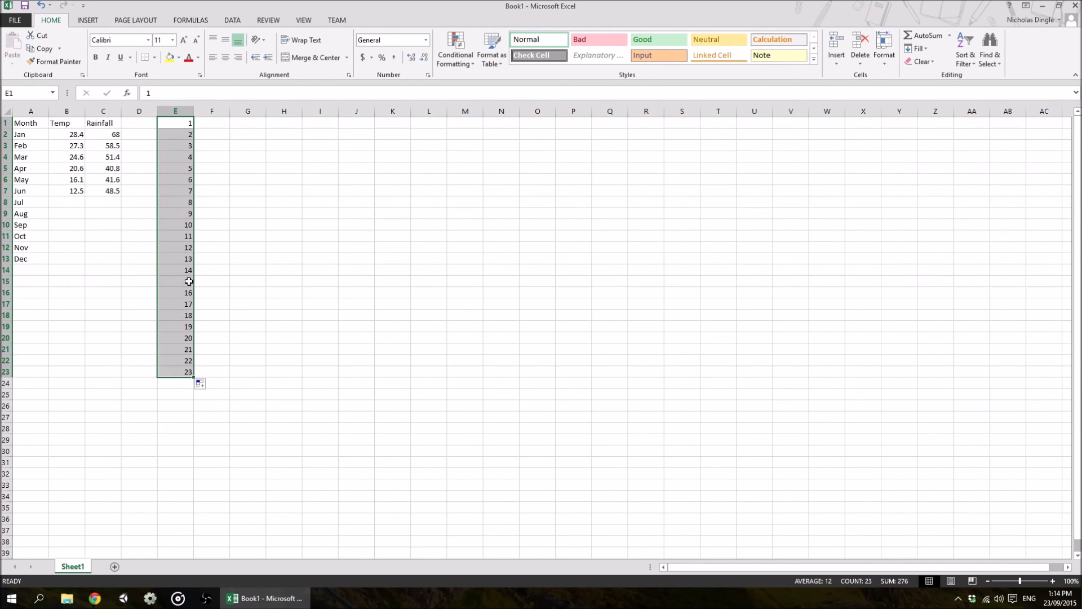